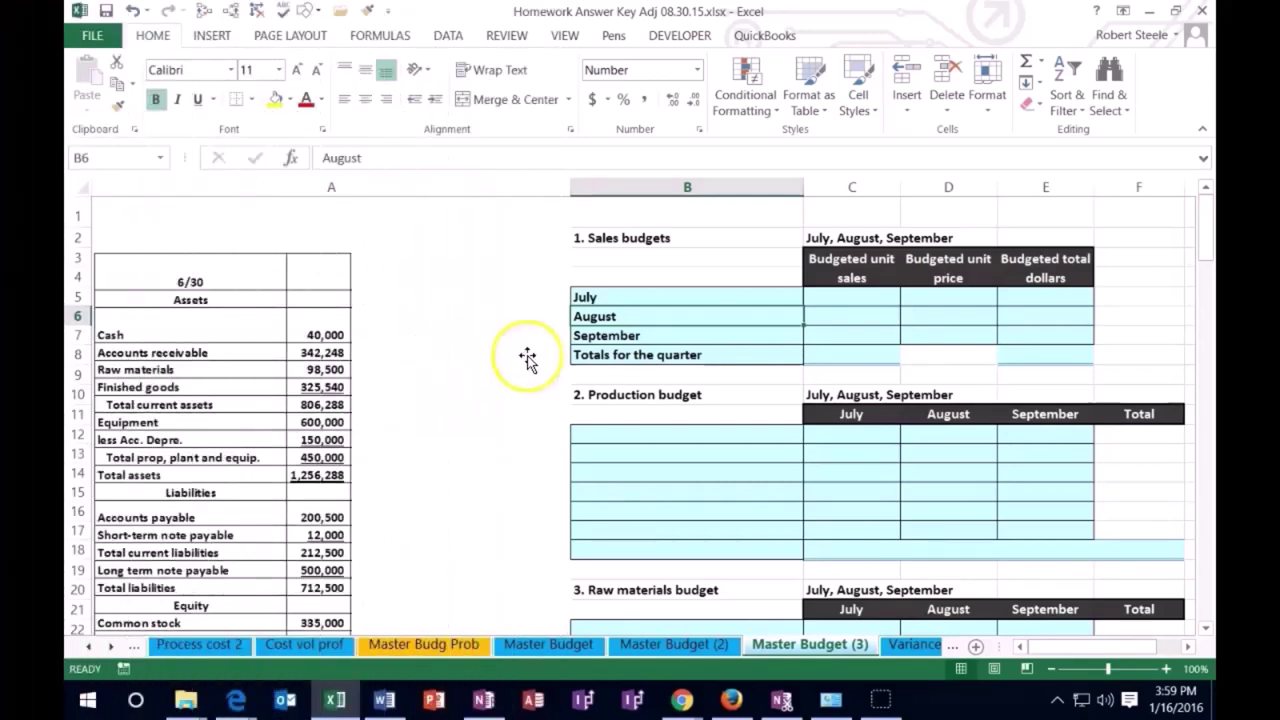
- Review the June 30 balance sheet, the monthly unit sales projections and cost assumptions, and the blank sales budget section
{"action": "left_click", "coordinate": [771, 219]}
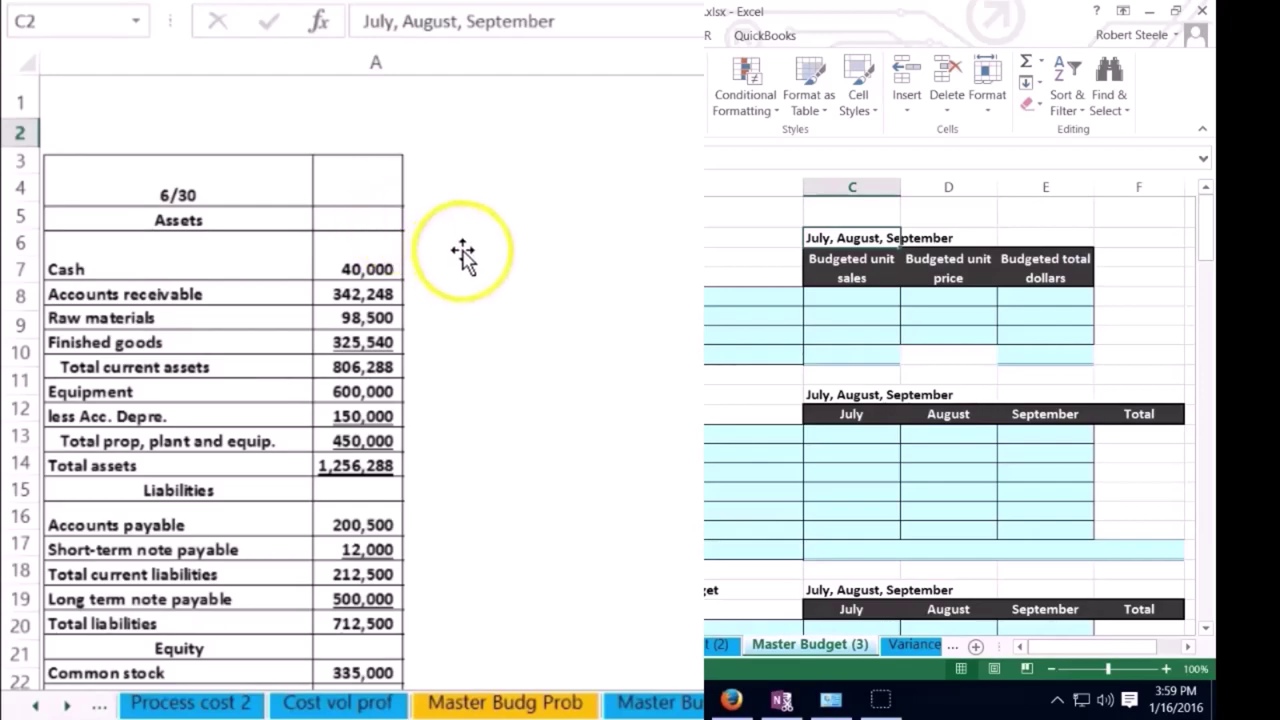
{"action": "scroll", "coordinate": [462, 255], "scroll_direction": "down", "scroll_amount": 7}
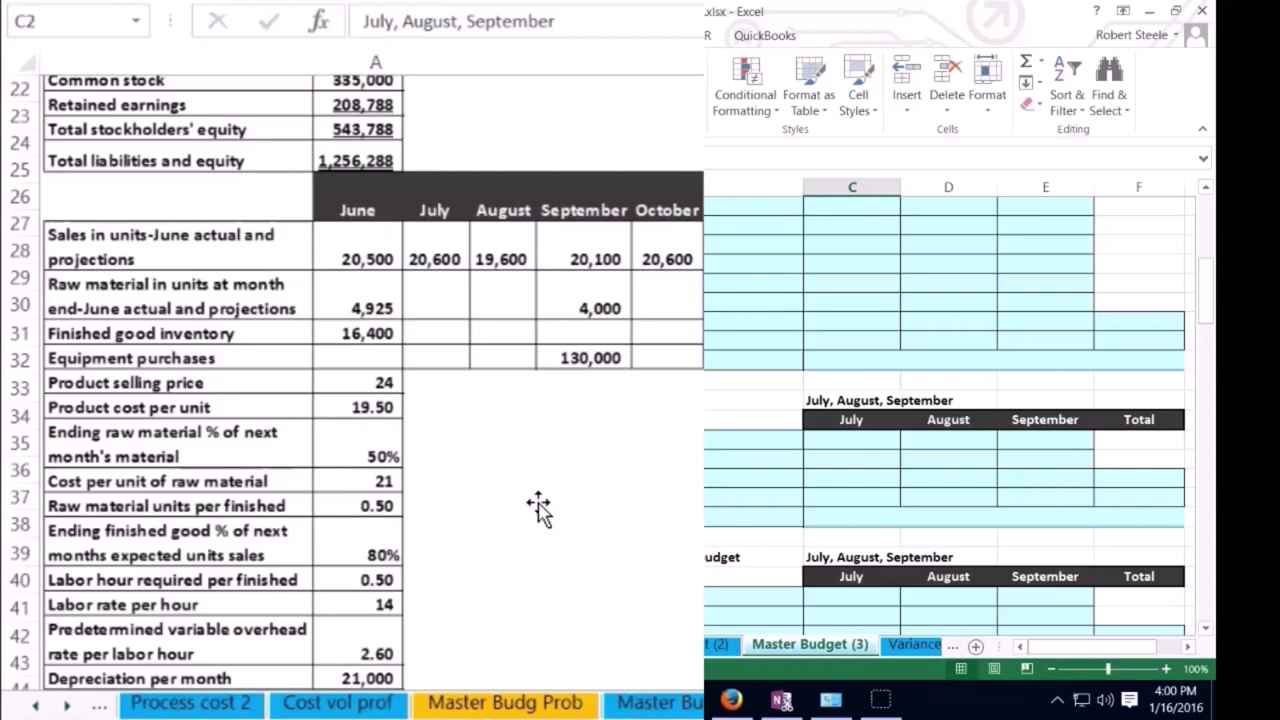
{"action": "scroll", "coordinate": [447, 502], "scroll_direction": "up", "scroll_amount": 3}
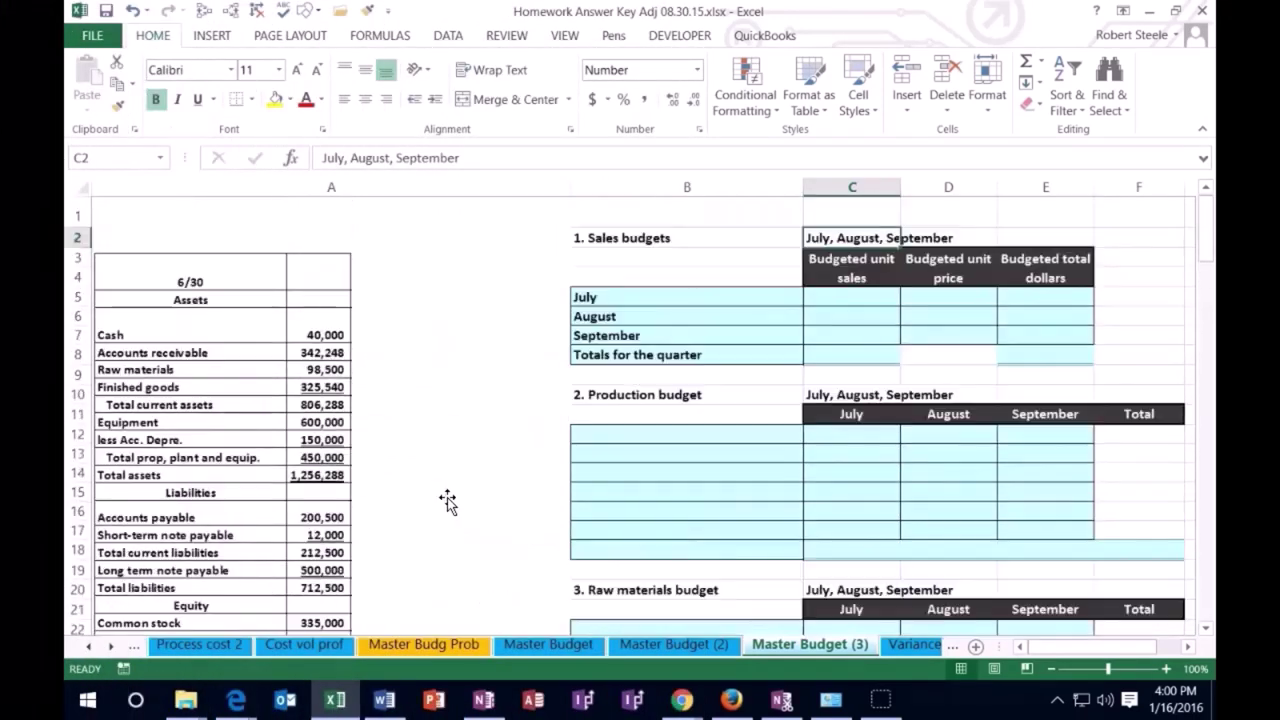
{"action": "left_click", "coordinate": [615, 238]}
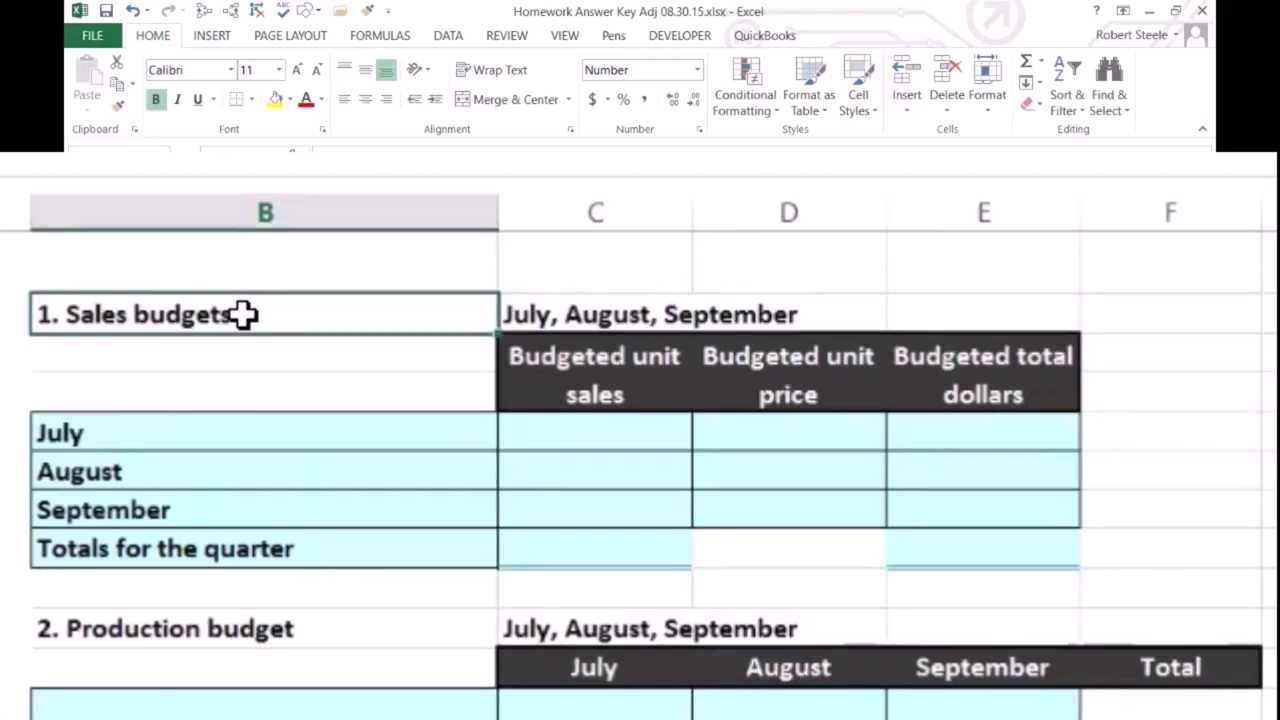
{"action": "left_click", "coordinate": [245, 316]}
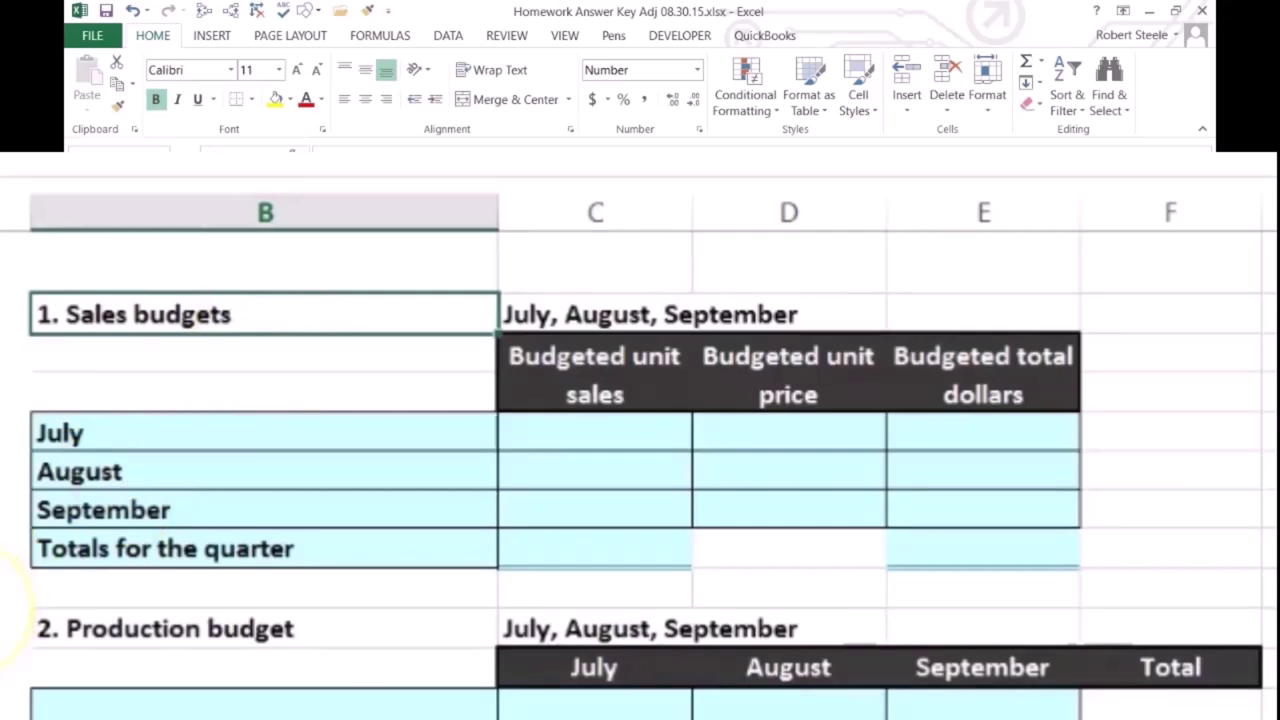
{"action": "scroll", "coordinate": [535, 388], "scroll_direction": "down", "scroll_amount": 3}
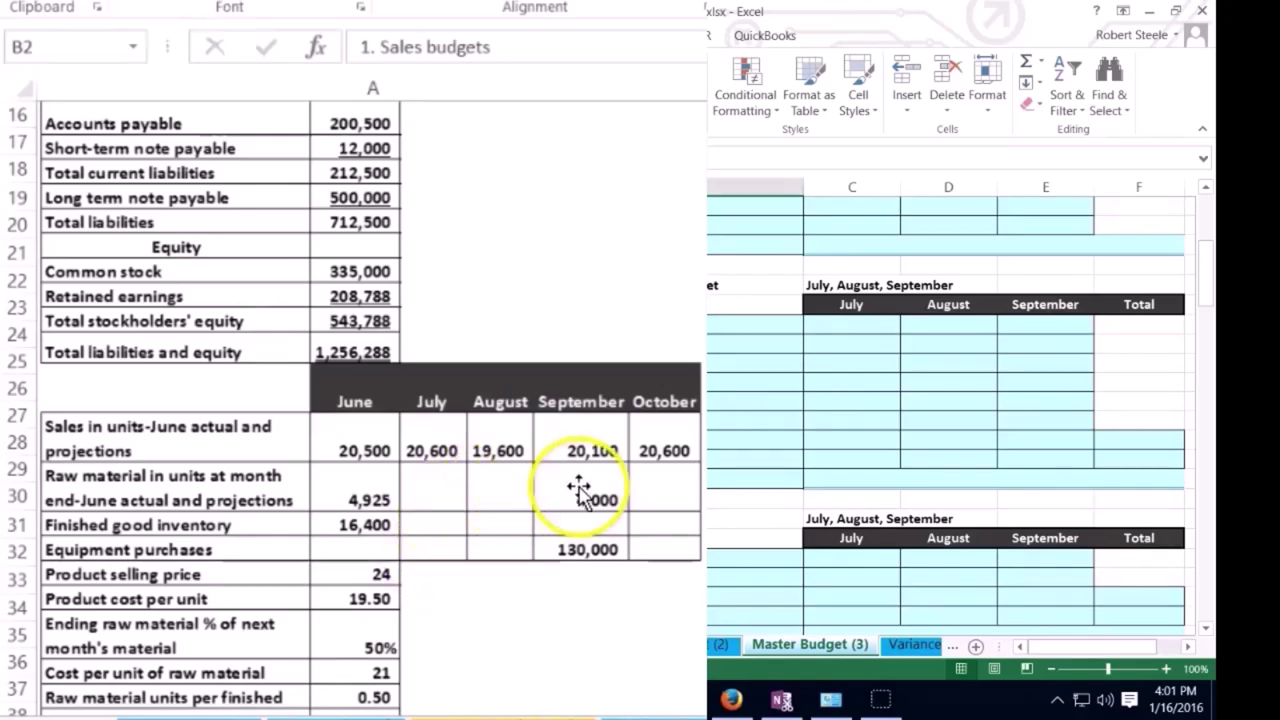
{"action": "scroll", "coordinate": [754, 514], "scroll_direction": "up", "scroll_amount": 5}
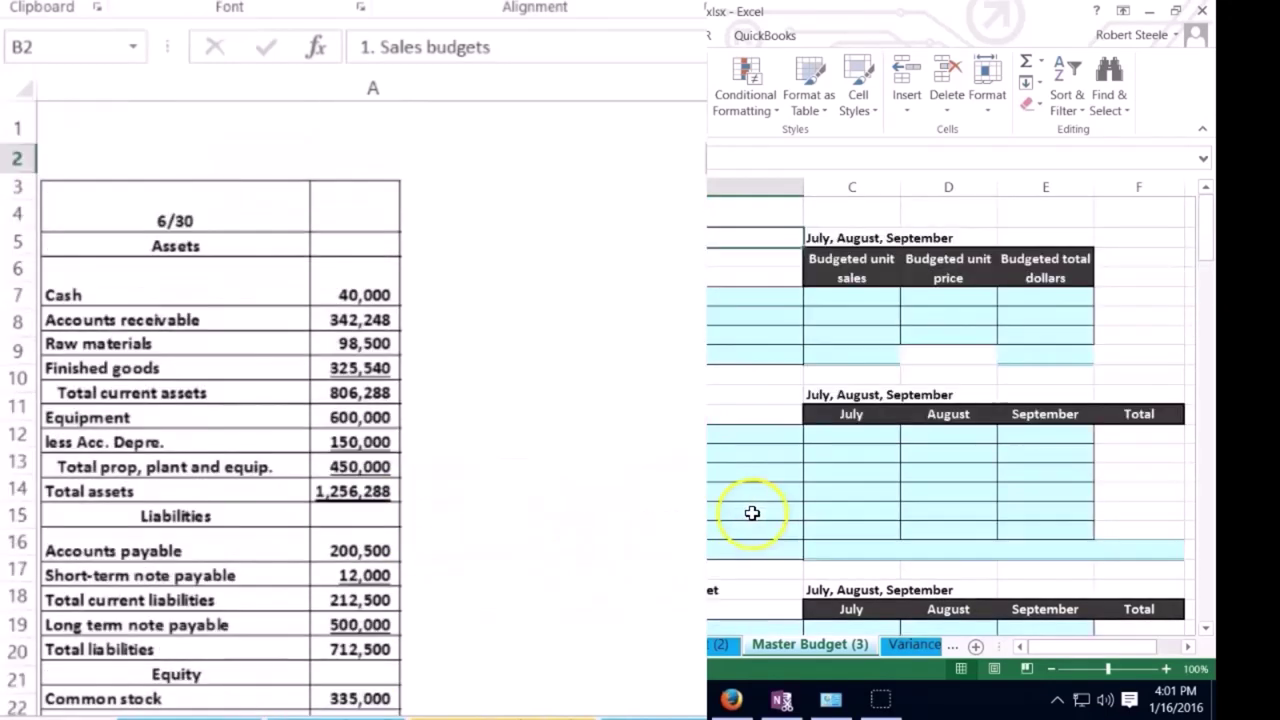
{"action": "key", "text": "super+Up"}
- Enter the budgeted unit sales in the sales budget: 20600 for July, 19600 for August and 20100 for September
{"action": "left_click", "coordinate": [862, 300]}
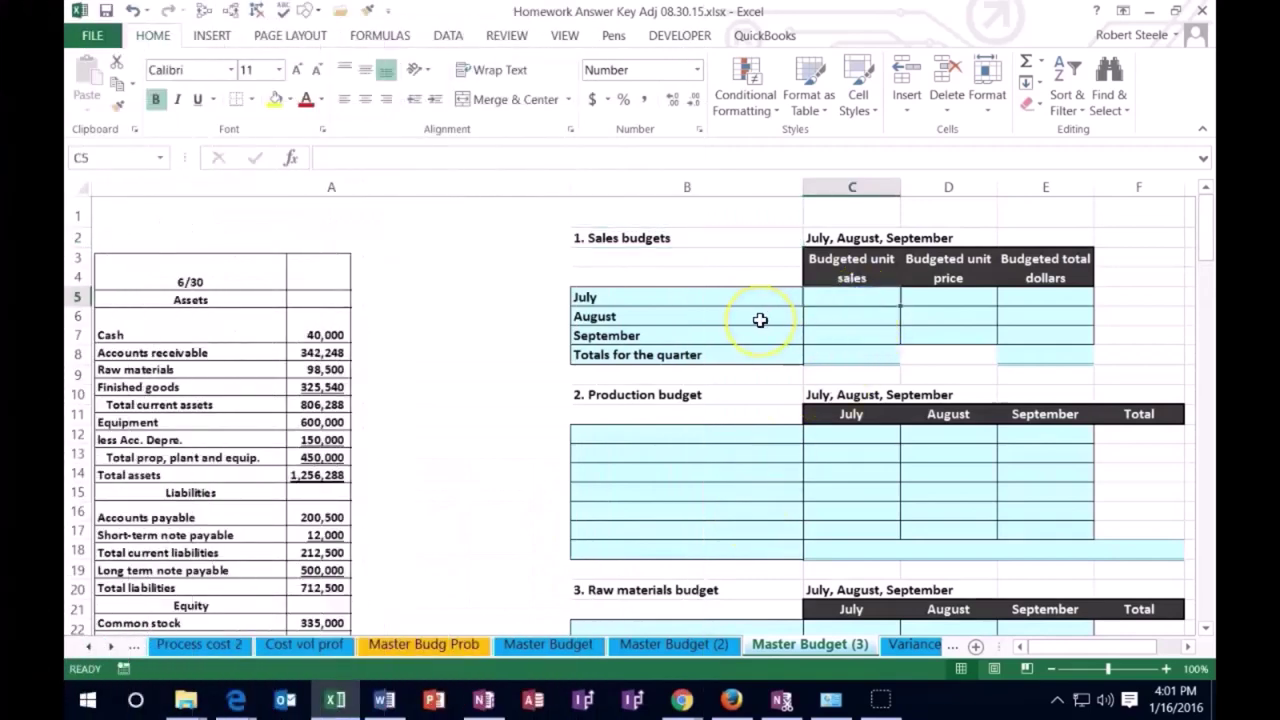
{"action": "type", "text": "20600"}
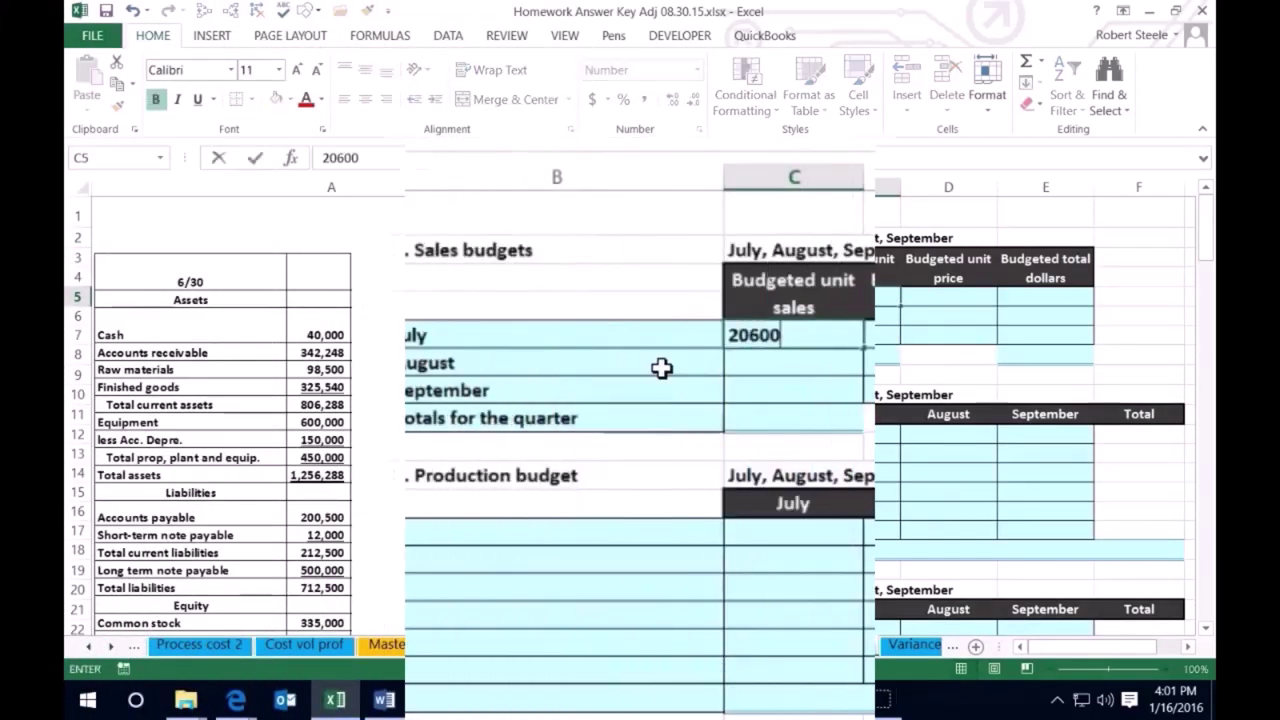
{"action": "key", "text": "Return"}
{"action": "type", "text": "19600"}
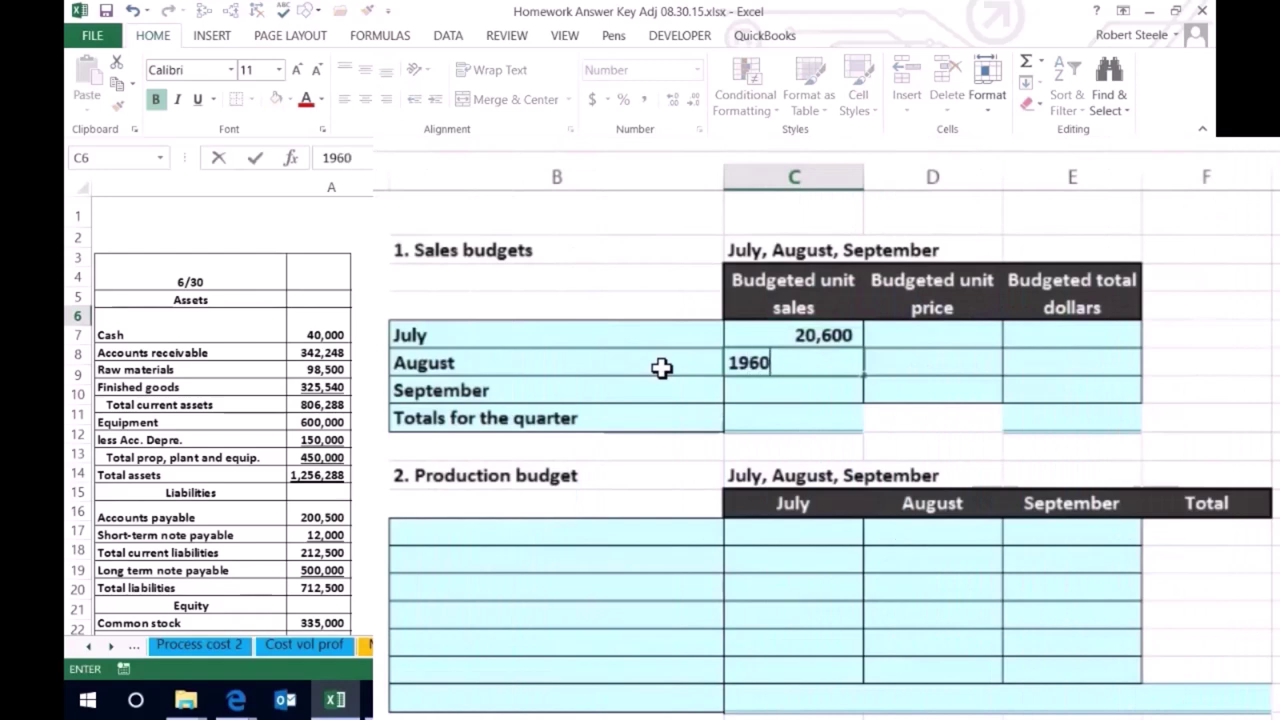
{"action": "key", "text": "Return"}
{"action": "type", "text": "20100"}
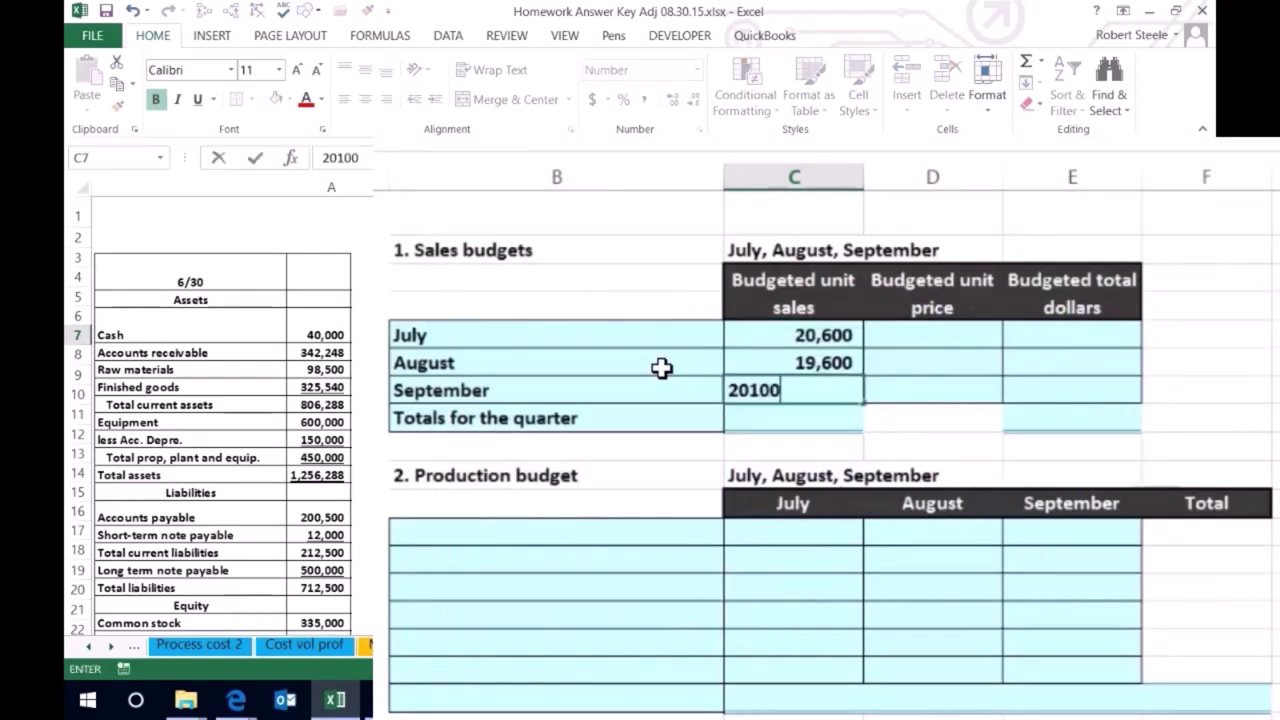
{"action": "key", "text": "Return"}
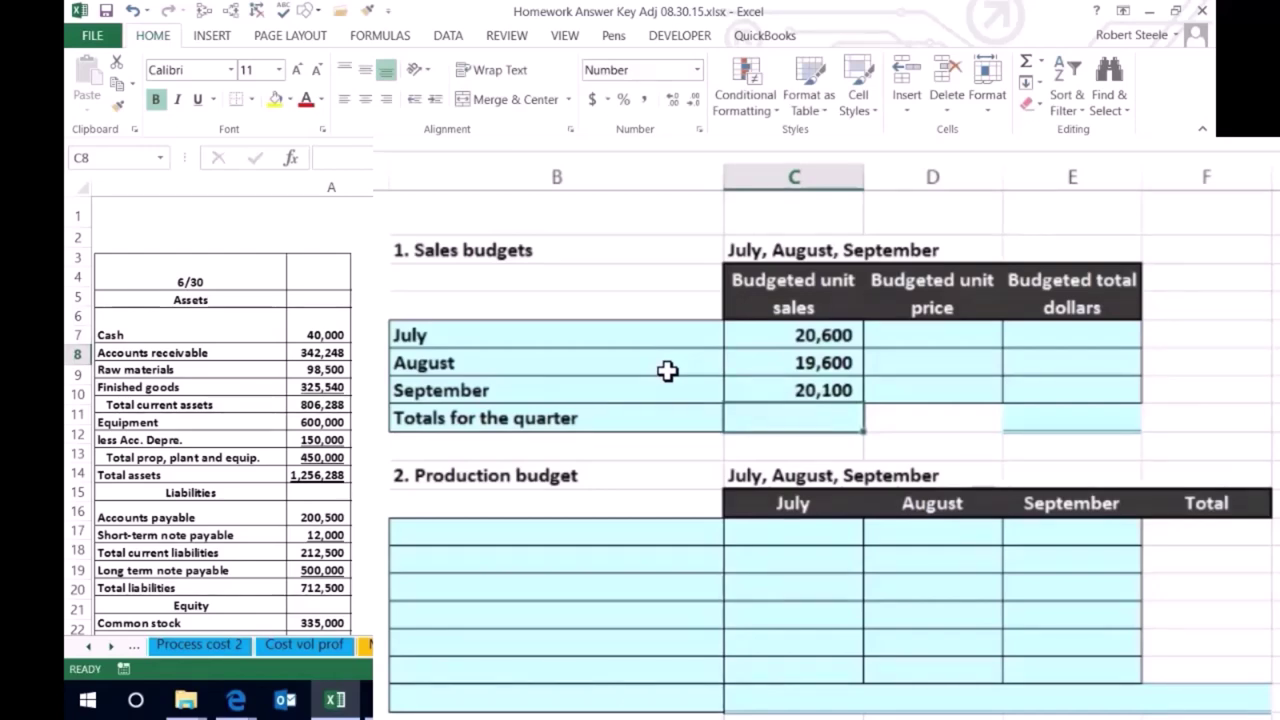
- Total the quarter's budgeted unit sales in C8 with a SUM of C5:C7
{"action": "type", "text": "="}
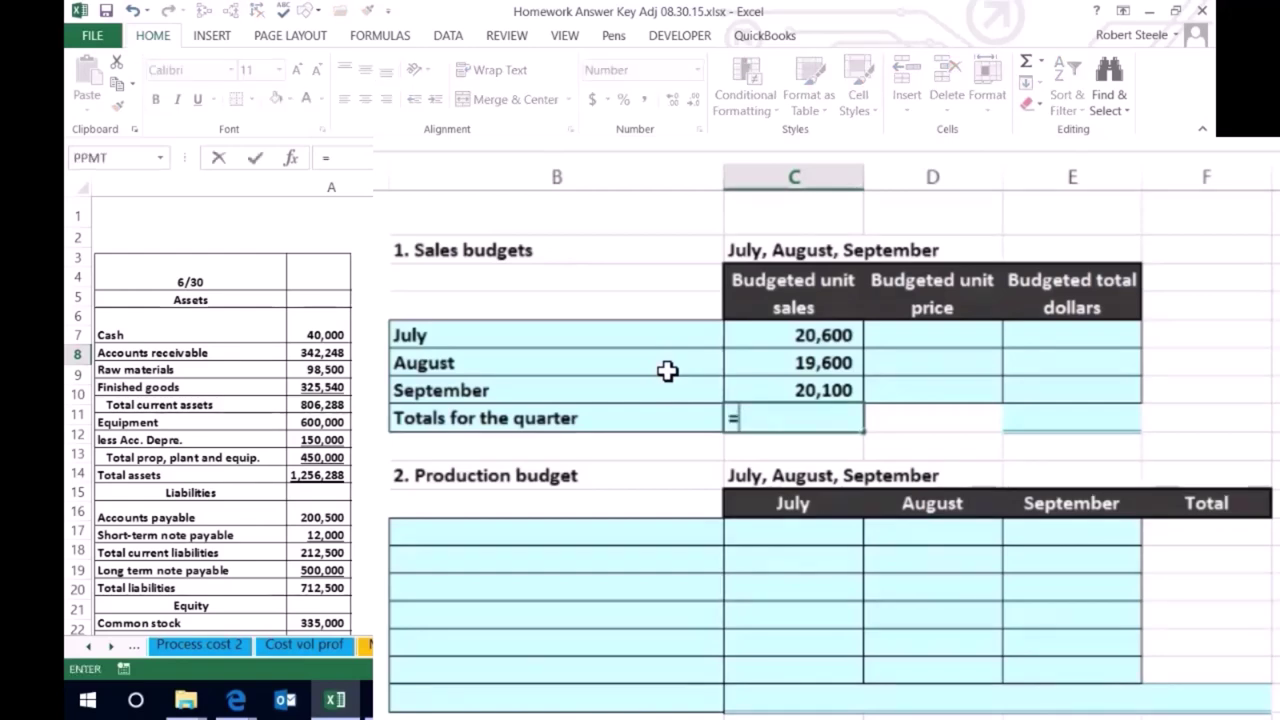
{"action": "type", "text": "sum("}
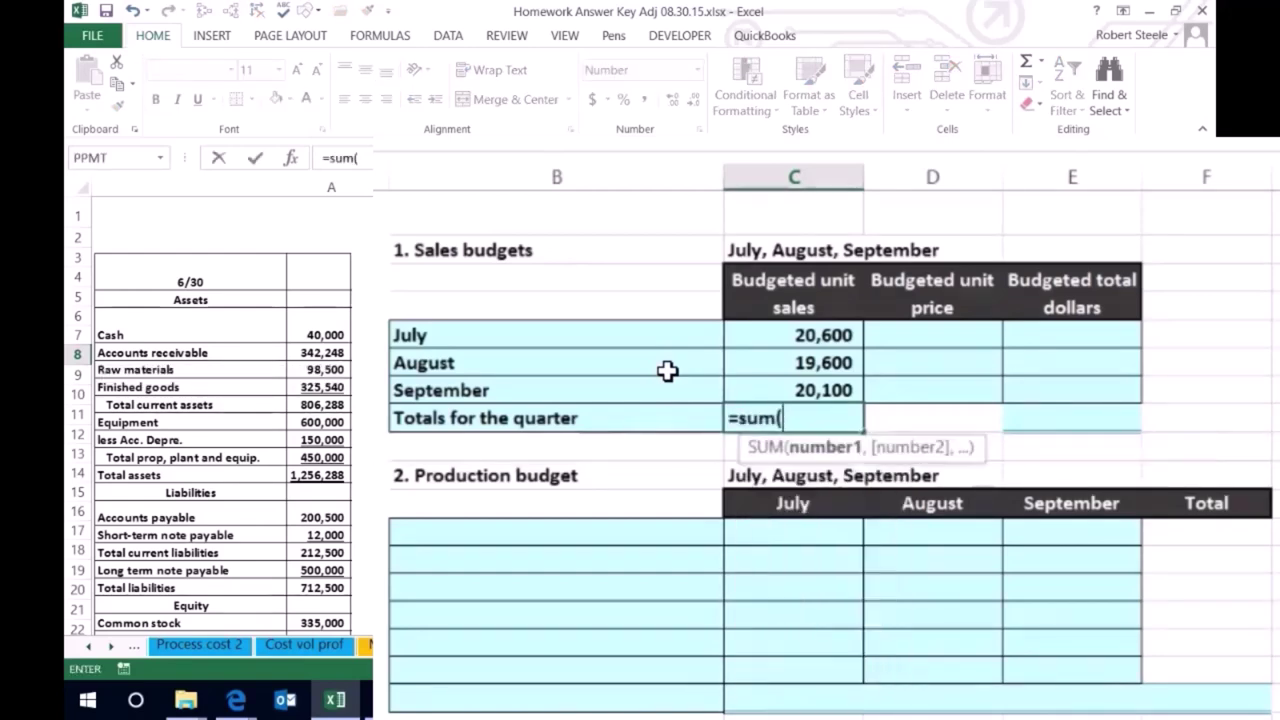
{"action": "left_click_drag", "start_coordinate": [797, 334], "coordinate": [786, 391]}
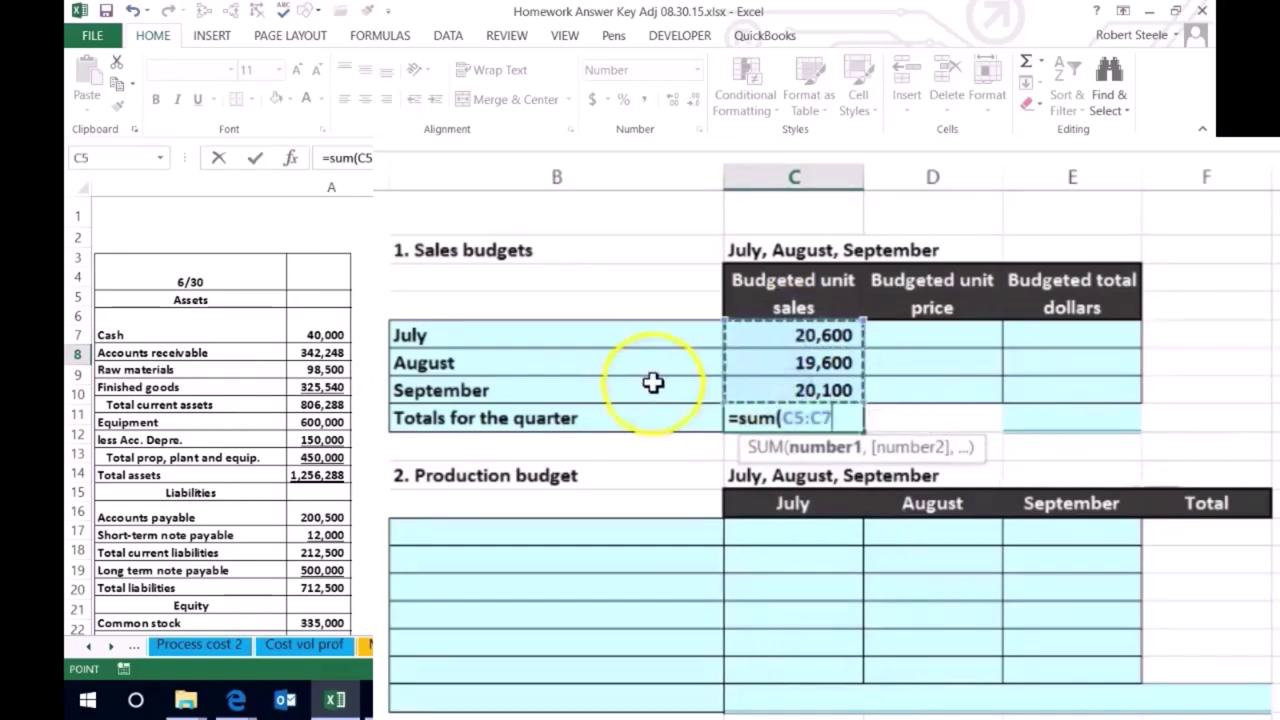
{"action": "key", "text": "Return"}
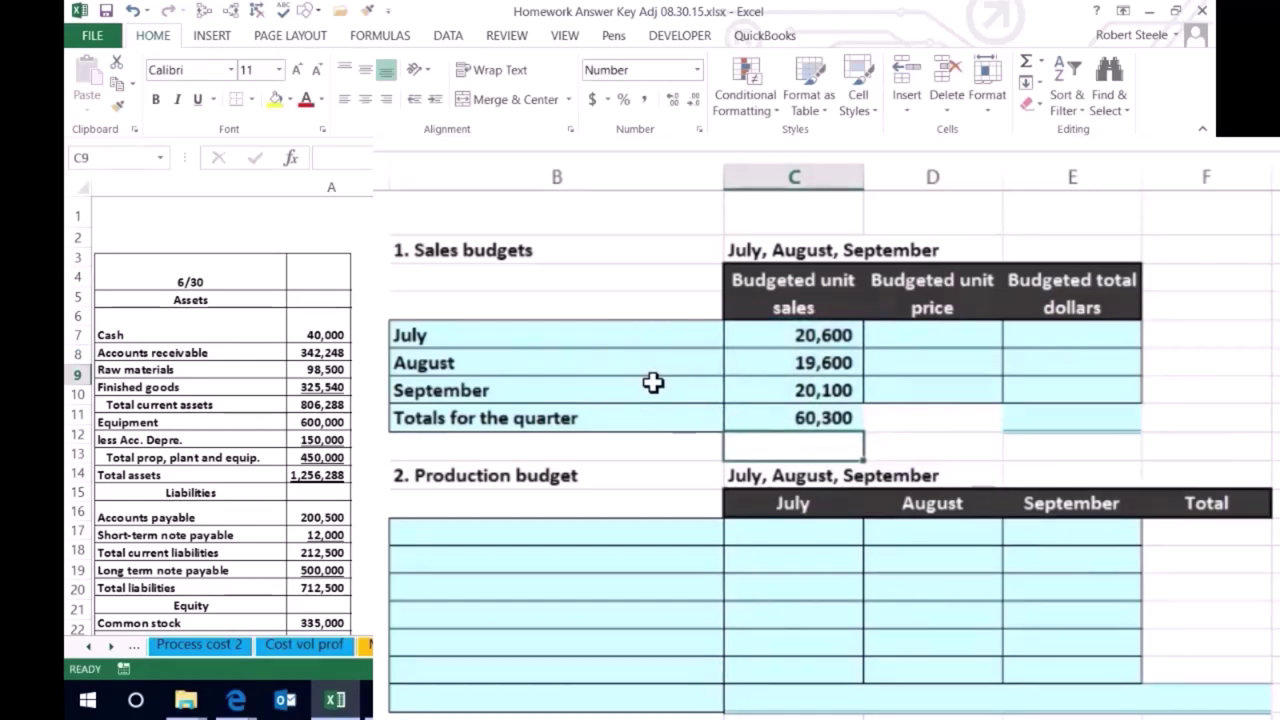
- Enter a budgeted unit price of 24 for July, August and September in D5:D7
{"action": "left_click", "coordinate": [908, 334]}
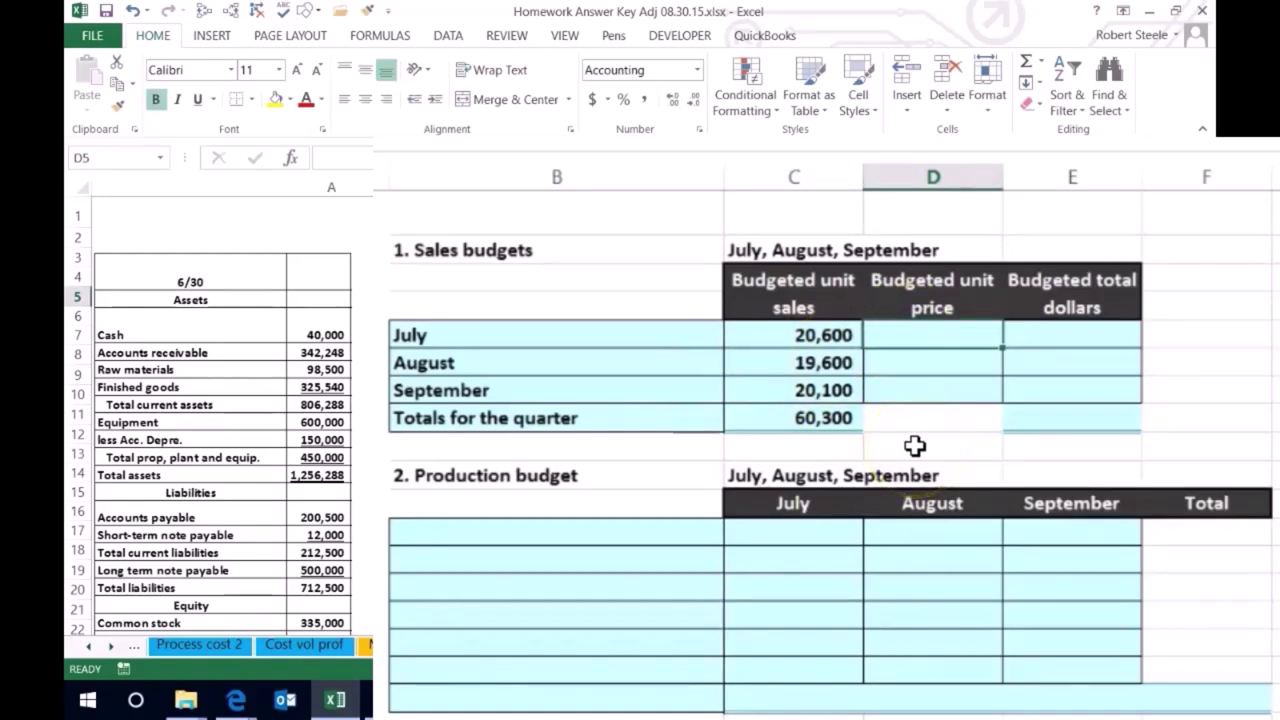
{"action": "type", "text": "24"}
{"action": "key", "text": "Return"}
{"action": "type", "text": "24"}
{"action": "key", "text": "Return"}
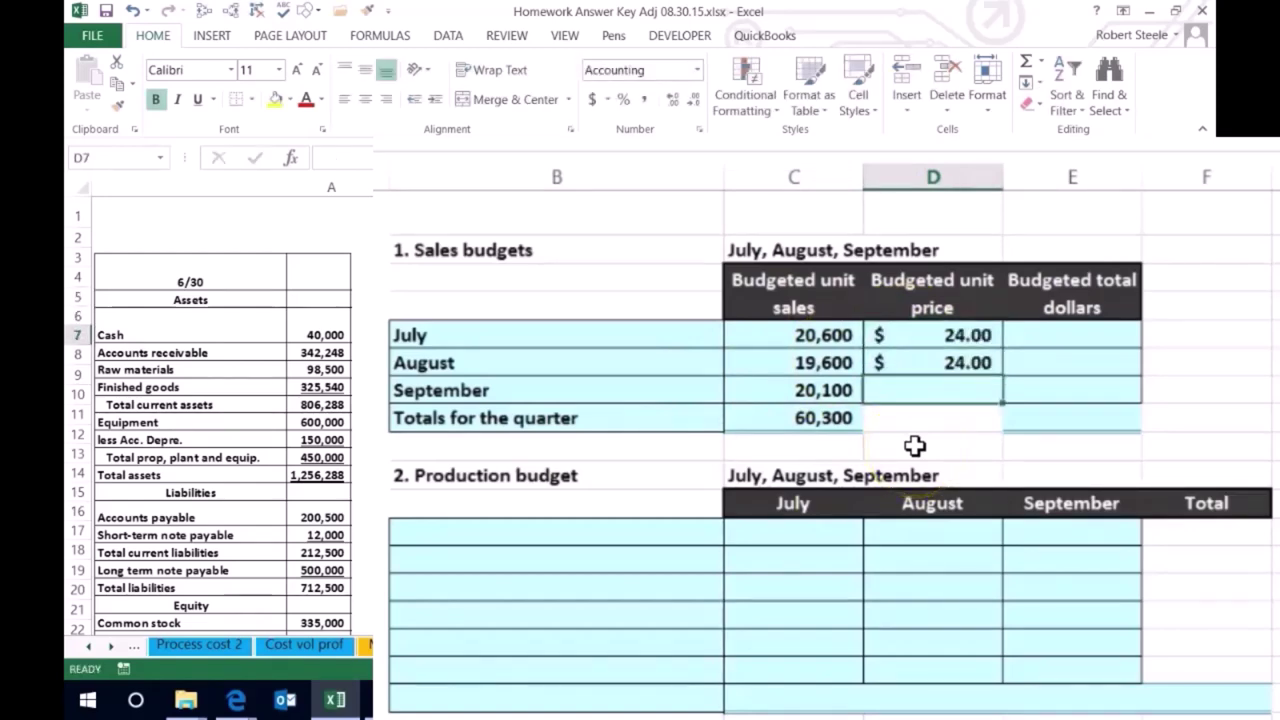
{"action": "type", "text": "24"}
{"action": "key", "text": "Return"}
- Calculate July's budgeted total dollars in E5 as unit sales times unit price, =C5*D5
{"action": "key", "text": "Right"}
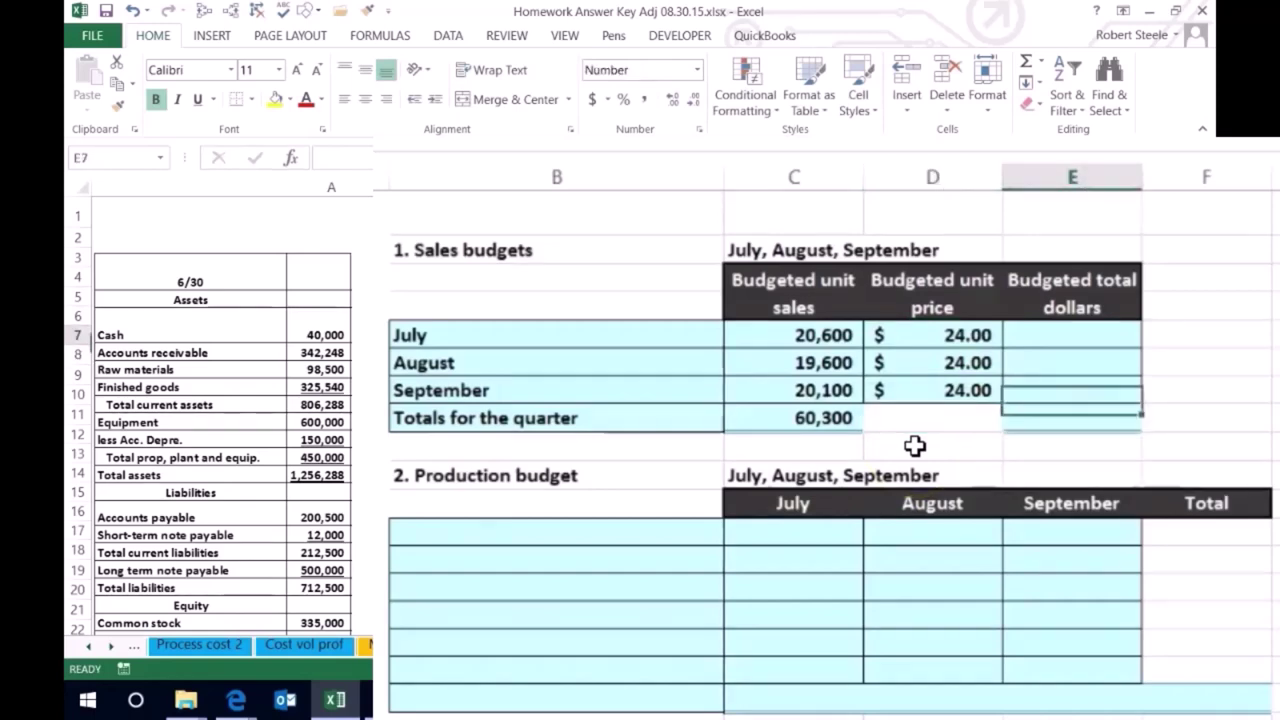
{"action": "key", "text": "Up"}
{"action": "key", "text": "Up"}
{"action": "key", "text": "Up"}
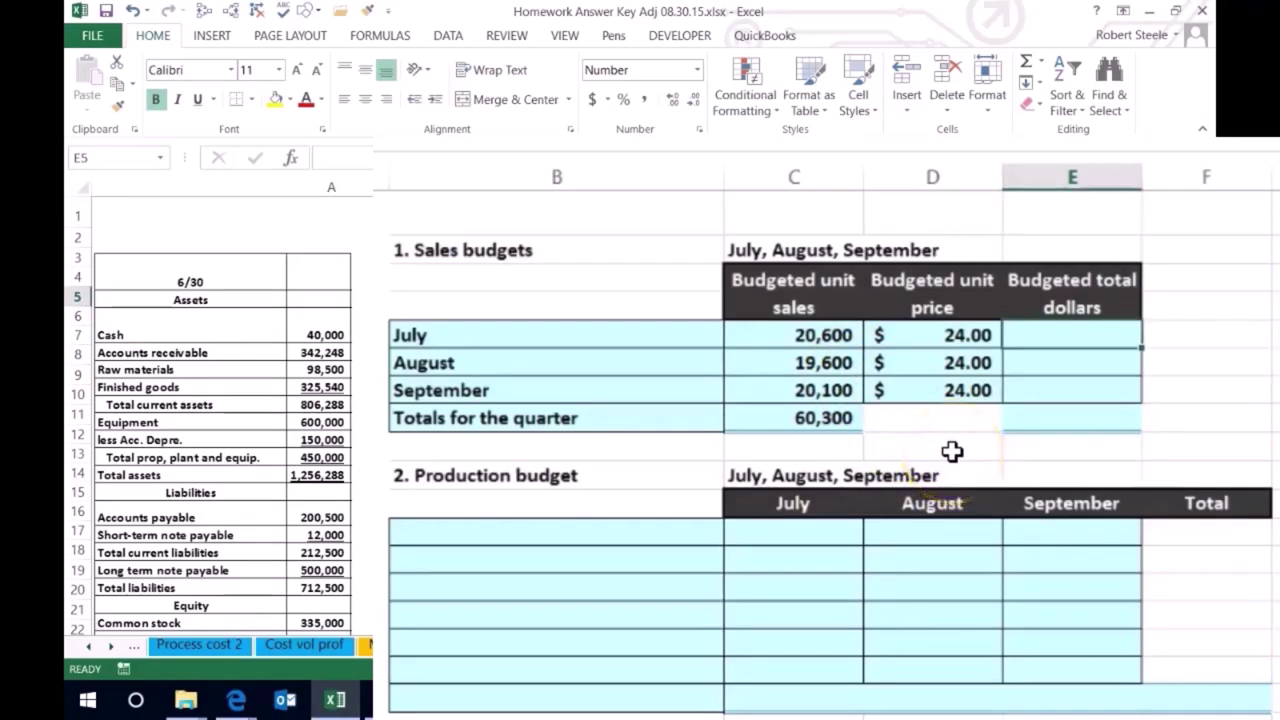
{"action": "type", "text": "="}
{"action": "left_click", "coordinate": [825, 338]}
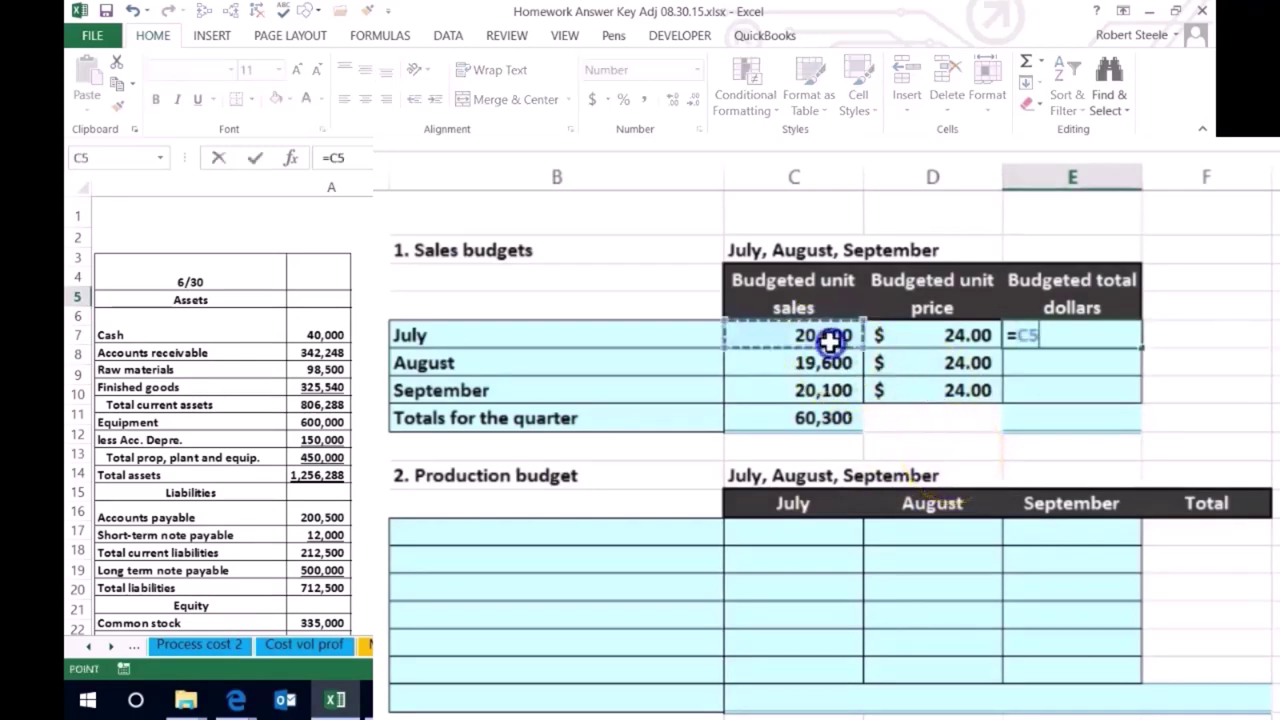
{"action": "type", "text": "*"}
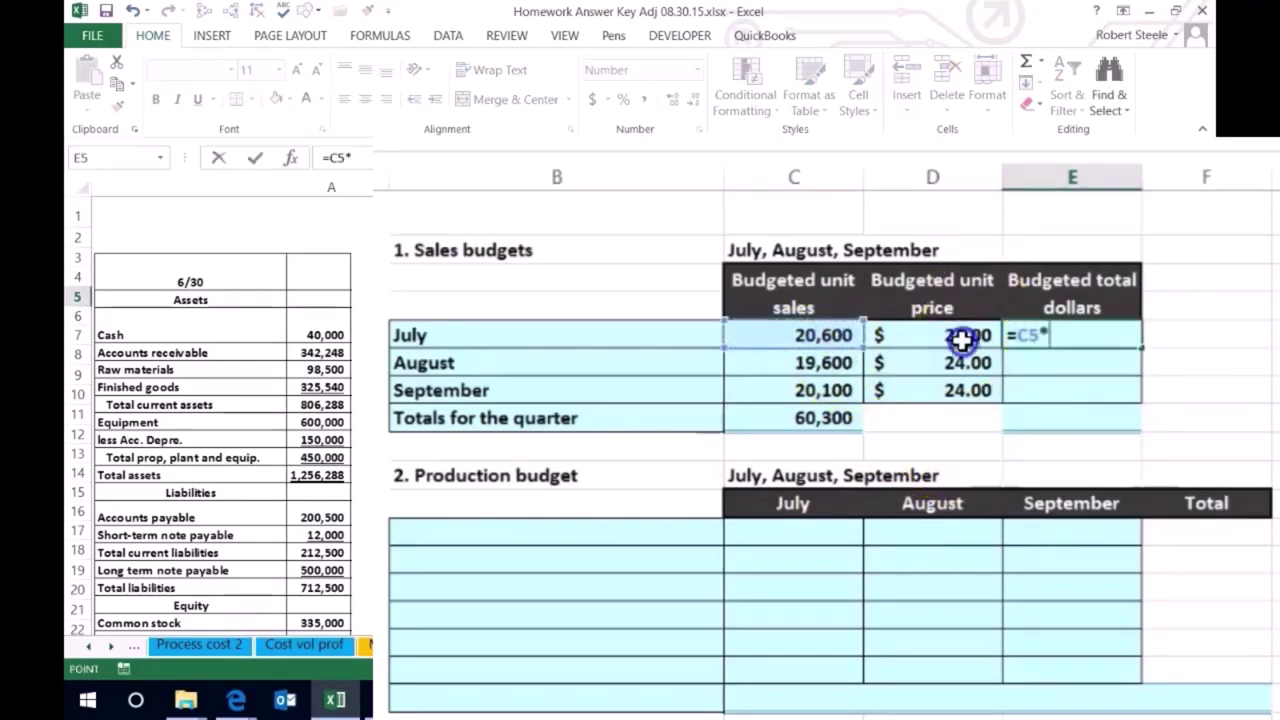
{"action": "left_click", "coordinate": [960, 338]}
{"action": "key", "text": "Return"}
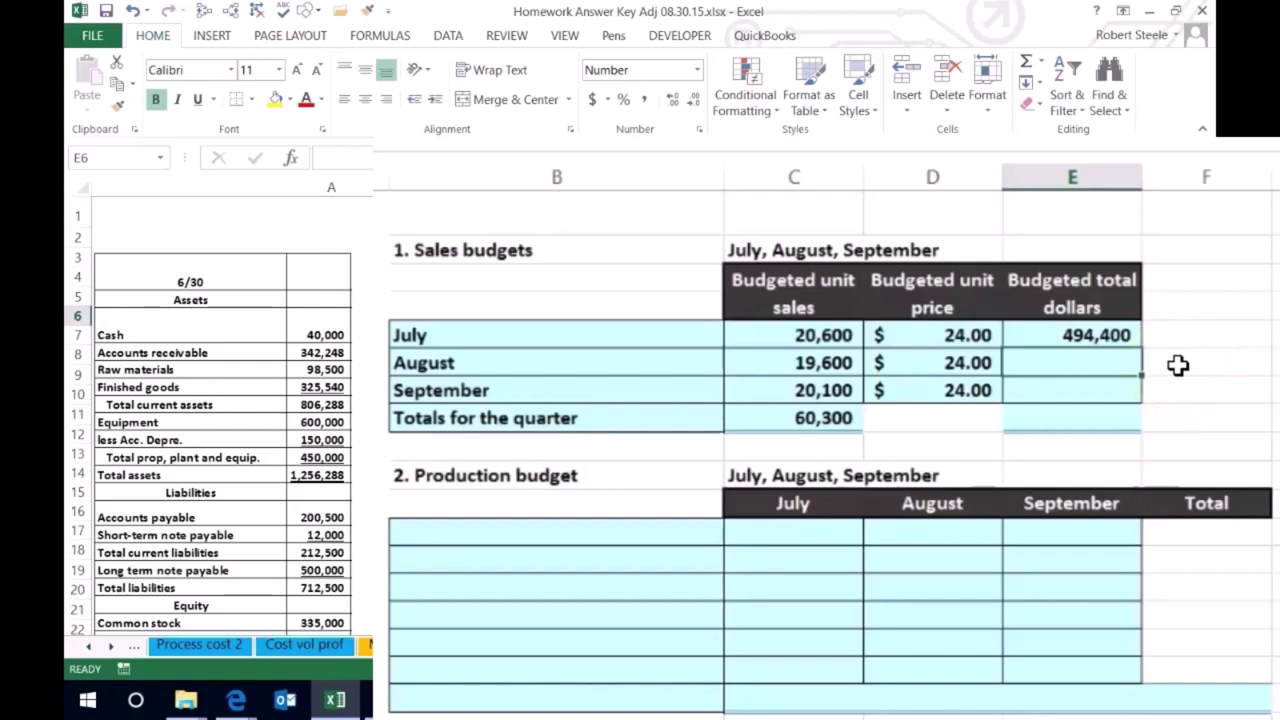
- Calculate August's budgeted total dollars in E6 with the formula =C6*D6
{"action": "type", "text": "="}
{"action": "left_click", "coordinate": [798, 363]}
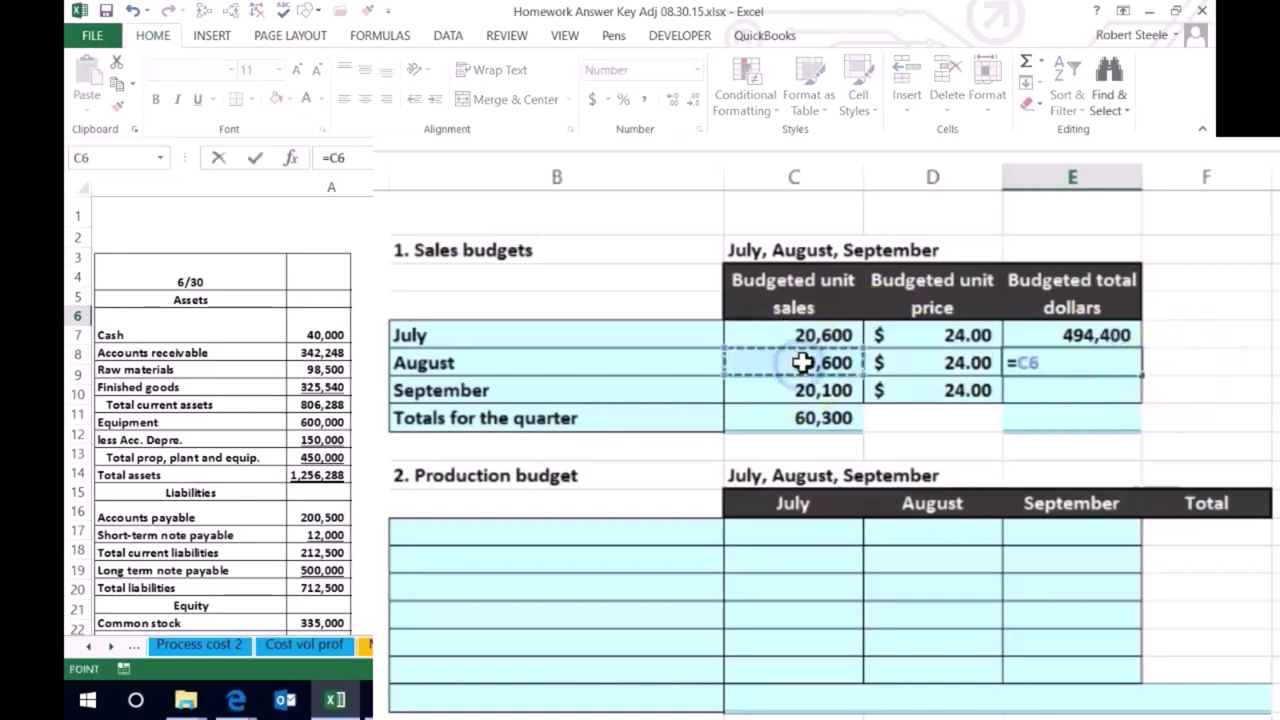
{"action": "type", "text": "*"}
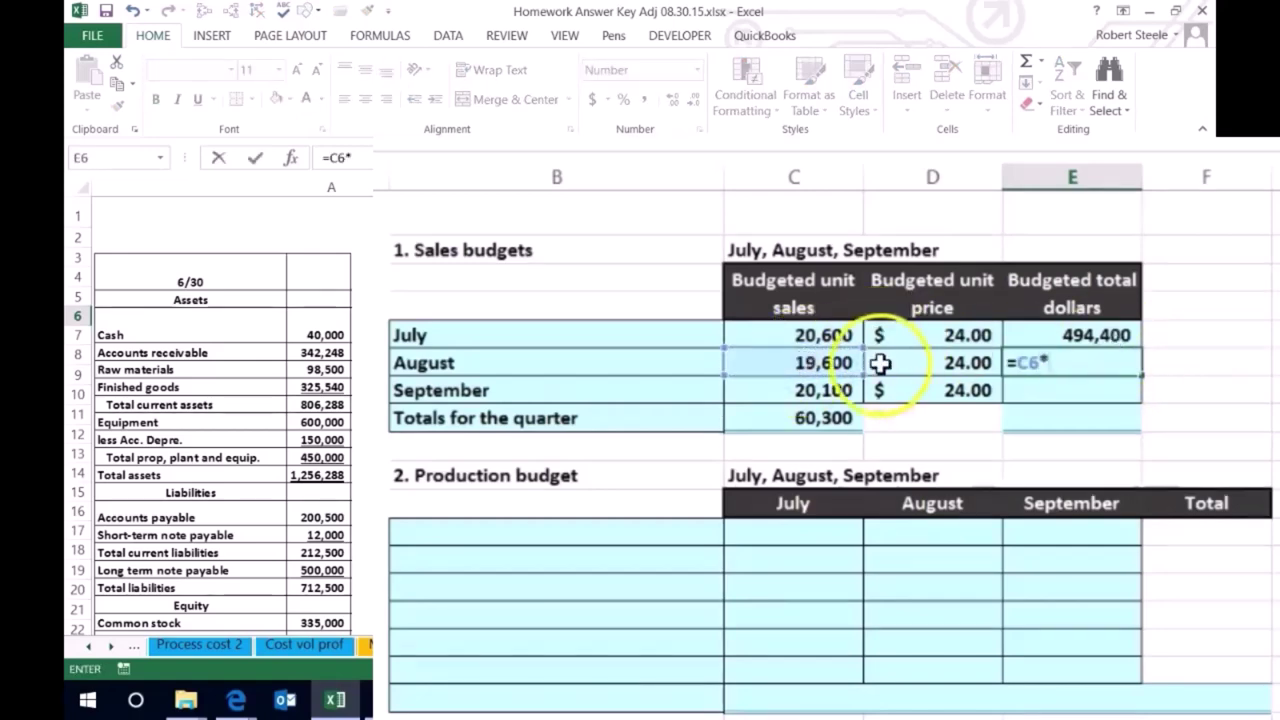
{"action": "left_click", "coordinate": [908, 363]}
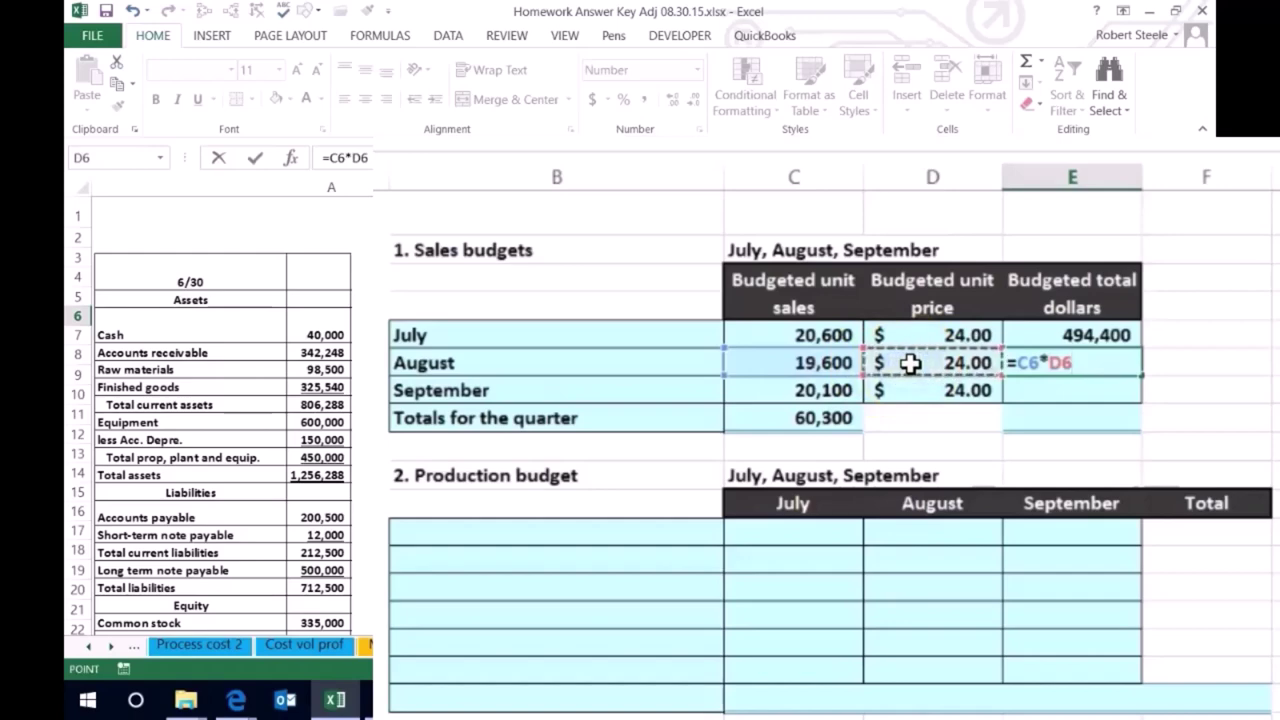
{"action": "key", "text": "Return"}
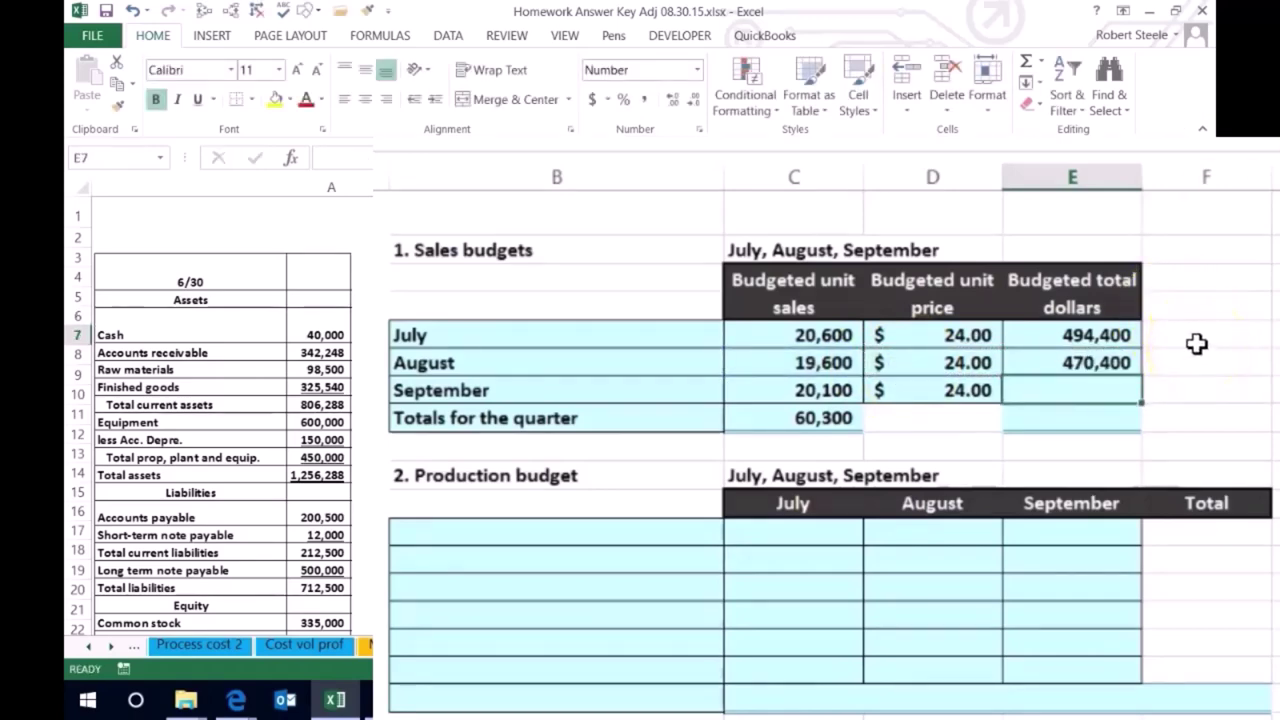
- Calculate September's budgeted total dollars in E7 with the formula =C7*D7
{"action": "type", "text": "="}
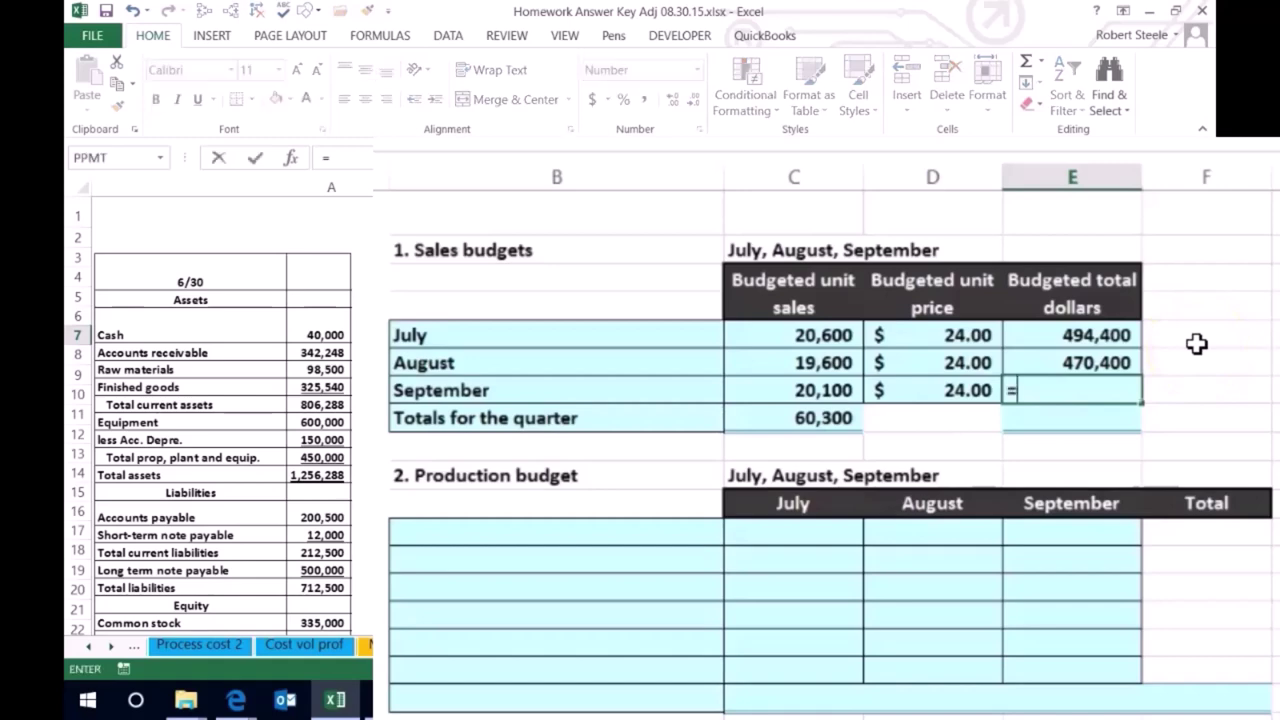
{"action": "left_click", "coordinate": [831, 397]}
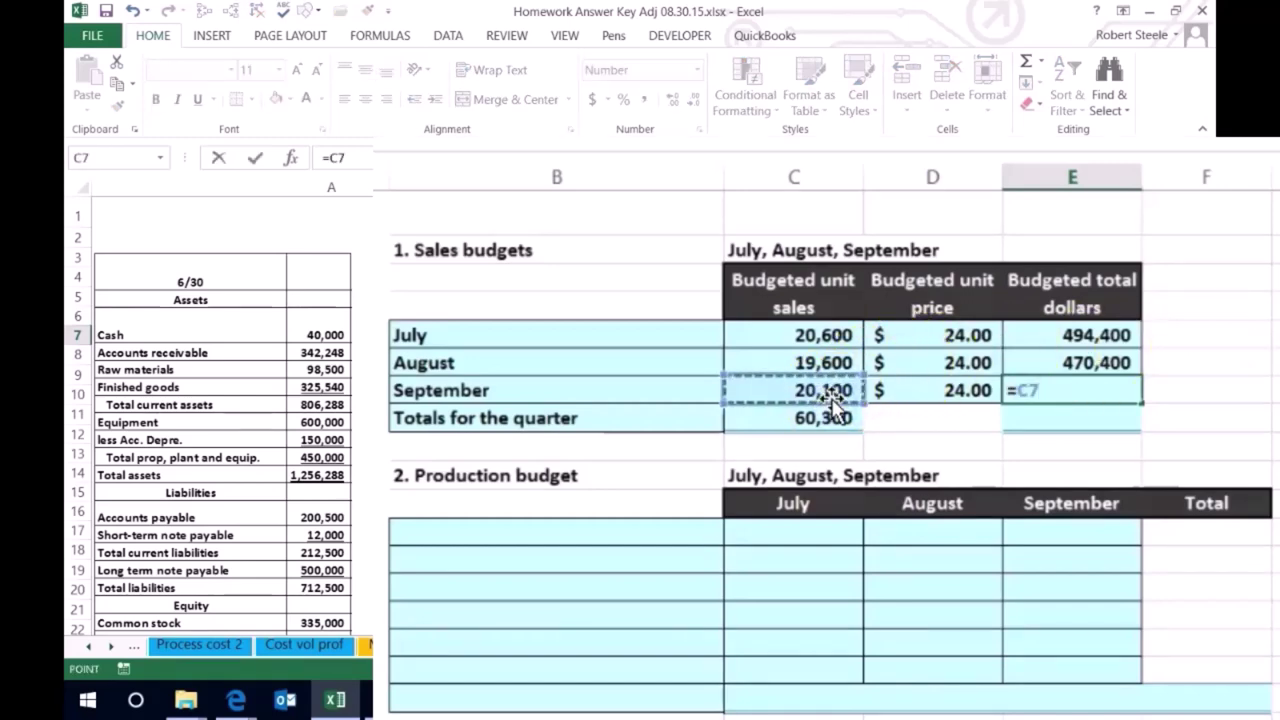
{"action": "type", "text": "*"}
{"action": "left_click", "coordinate": [931, 391]}
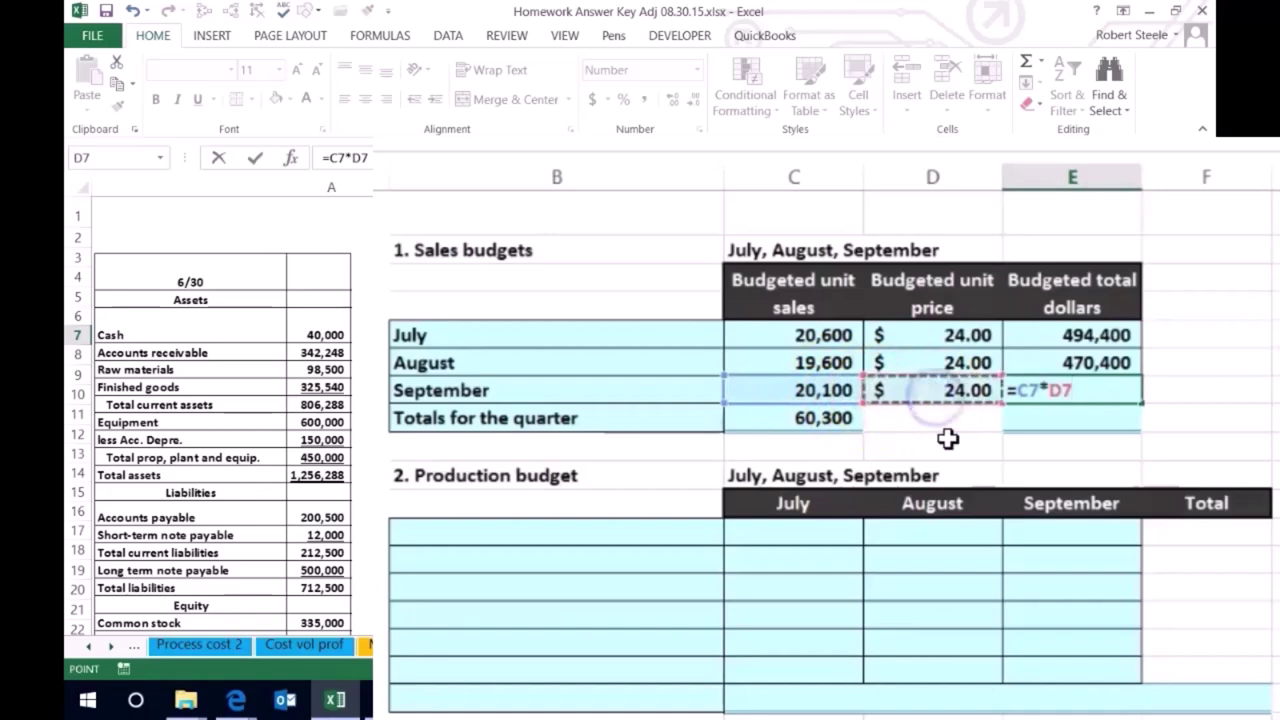
{"action": "key", "text": "Return"}
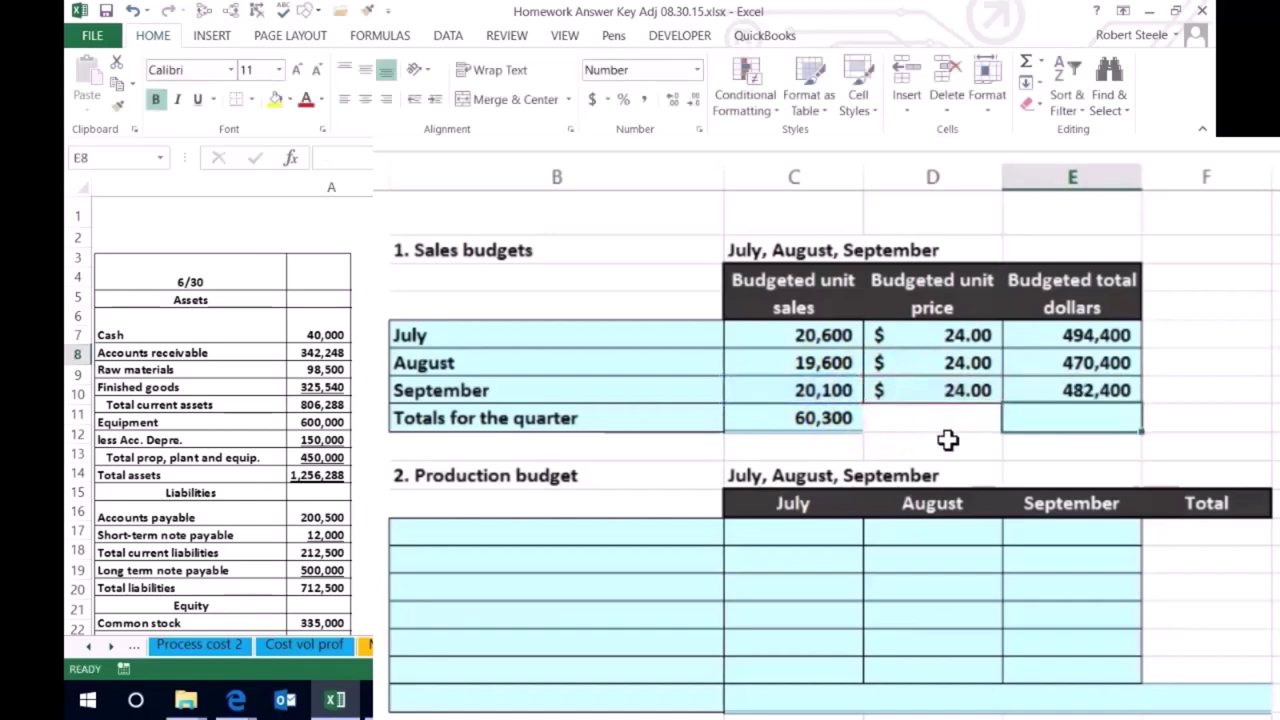
- Total the quarter's budgeted dollars in E8 with a SUM of the three monthly amounts in E5:E7
{"action": "left_click", "coordinate": [820, 420]}
{"action": "left_click", "coordinate": [1069, 424]}
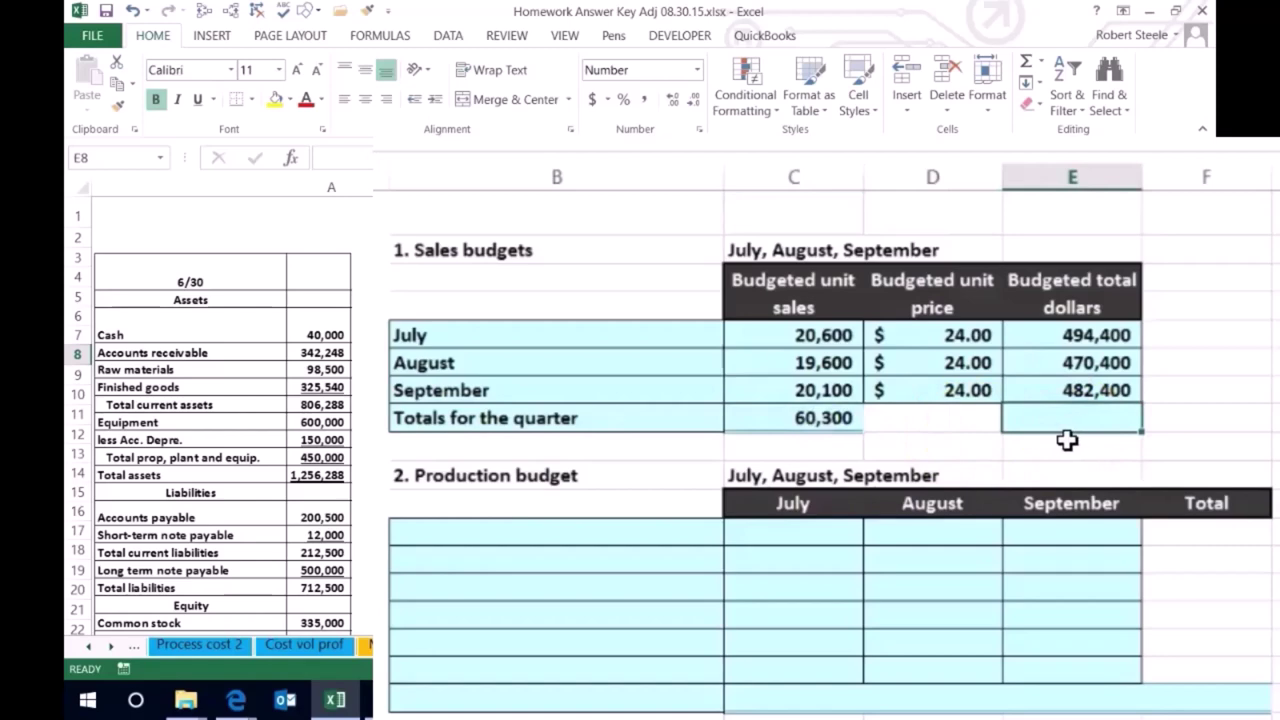
{"action": "type", "text": "="}
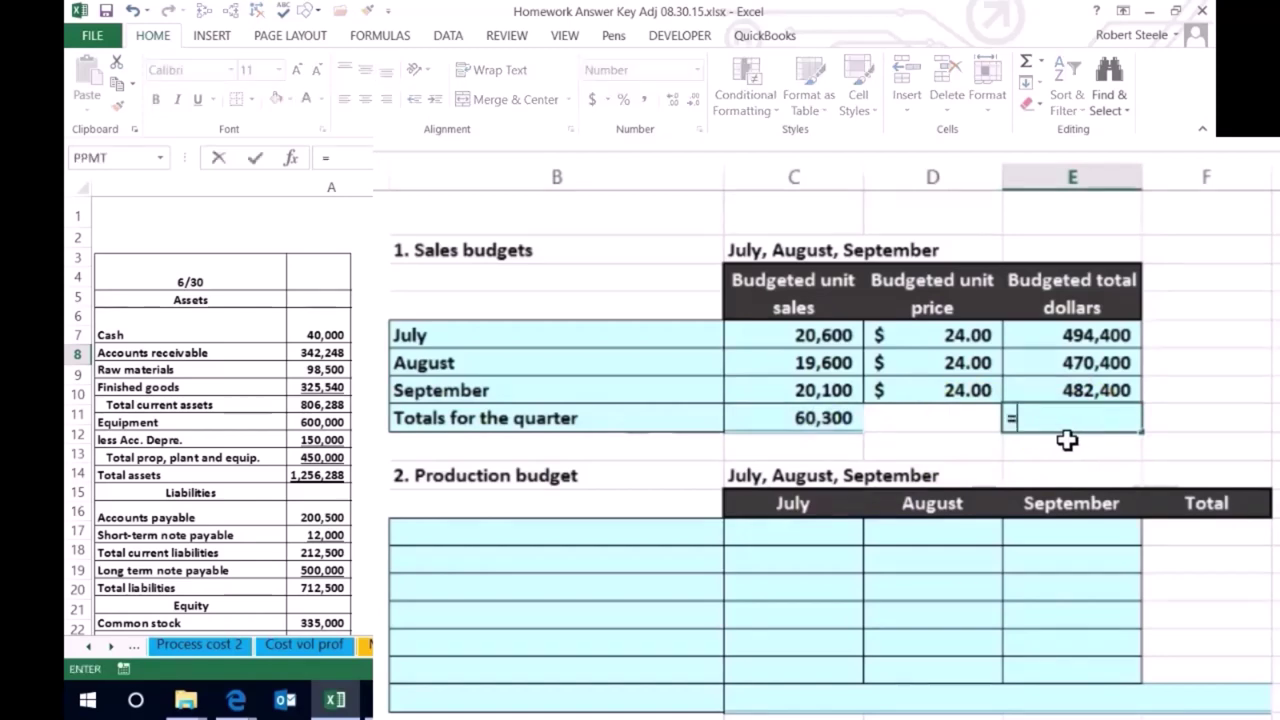
{"action": "type", "text": "sum("}
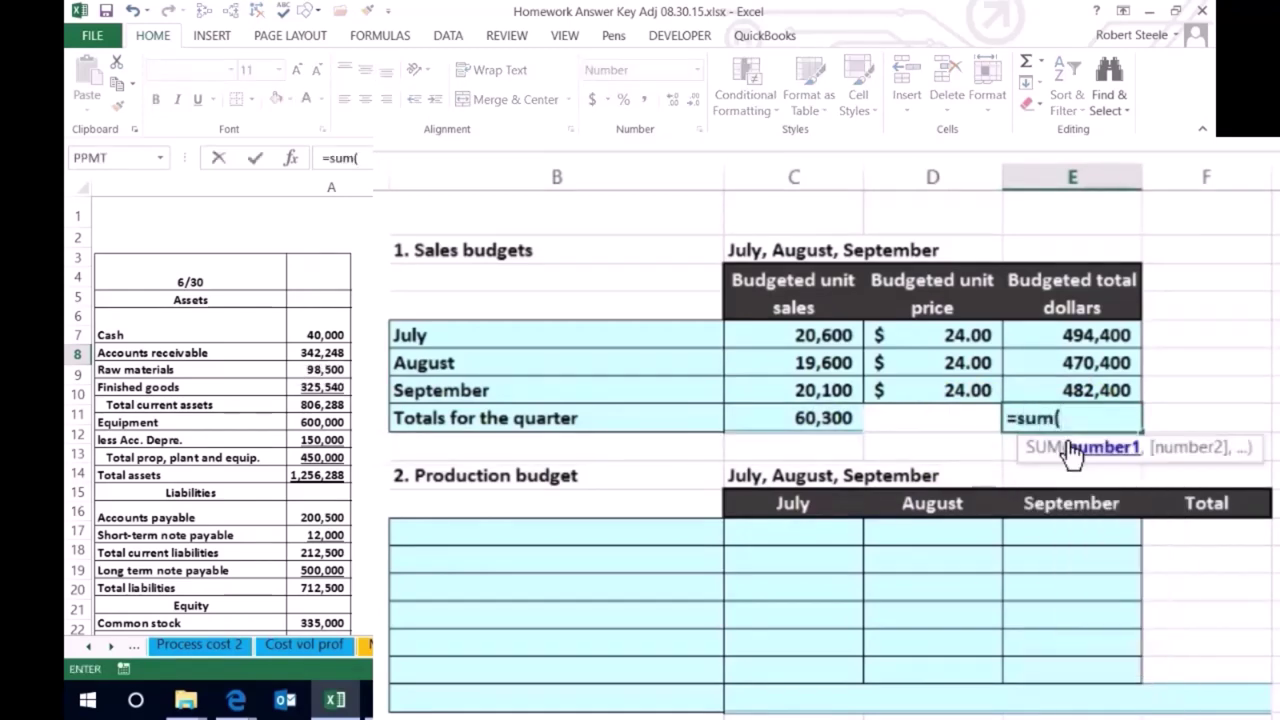
{"action": "key", "text": "Up"}
{"action": "left_click_drag", "start_coordinate": [1072, 390], "coordinate": [1075, 335]}
{"action": "key", "text": "Return"}
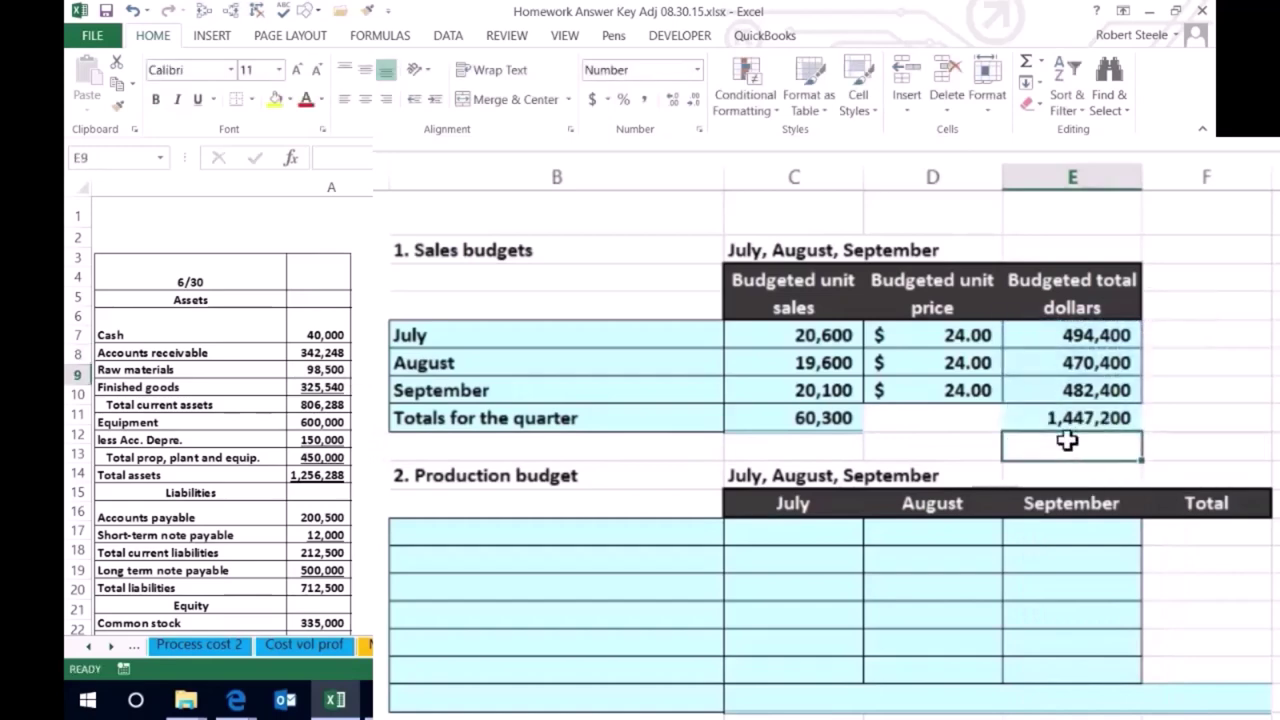
- Copy the accounting format of July's unit price in D5 onto the budgeted total dollars in E5:E8
{"action": "left_click", "coordinate": [828, 418]}
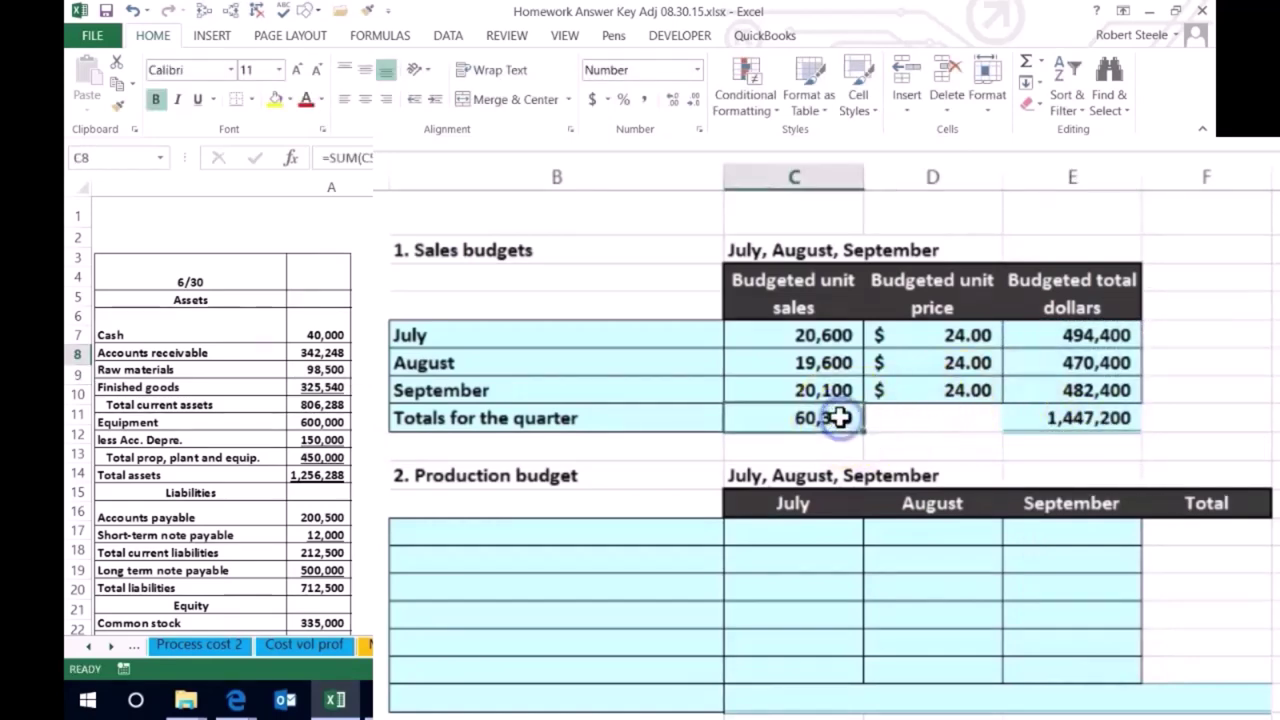
{"action": "left_click", "coordinate": [918, 344]}
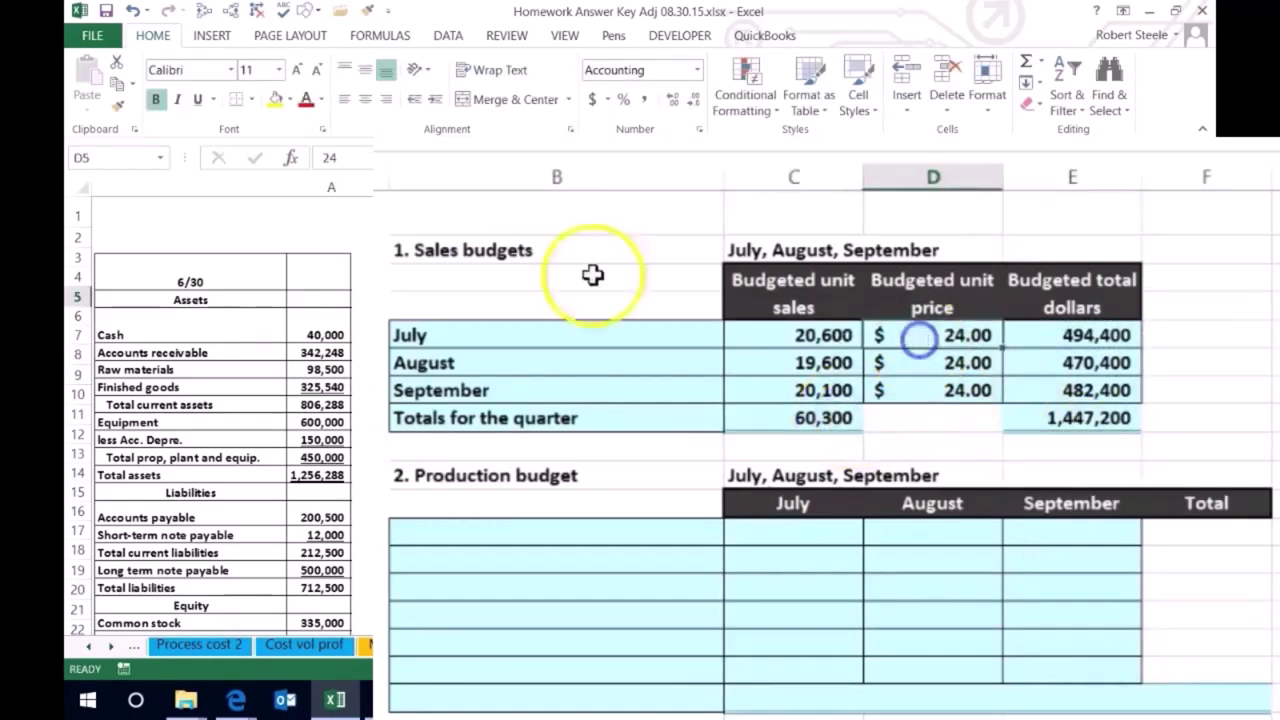
{"action": "left_click", "coordinate": [118, 104]}
{"action": "left_click_drag", "start_coordinate": [1072, 335], "coordinate": [1063, 418]}
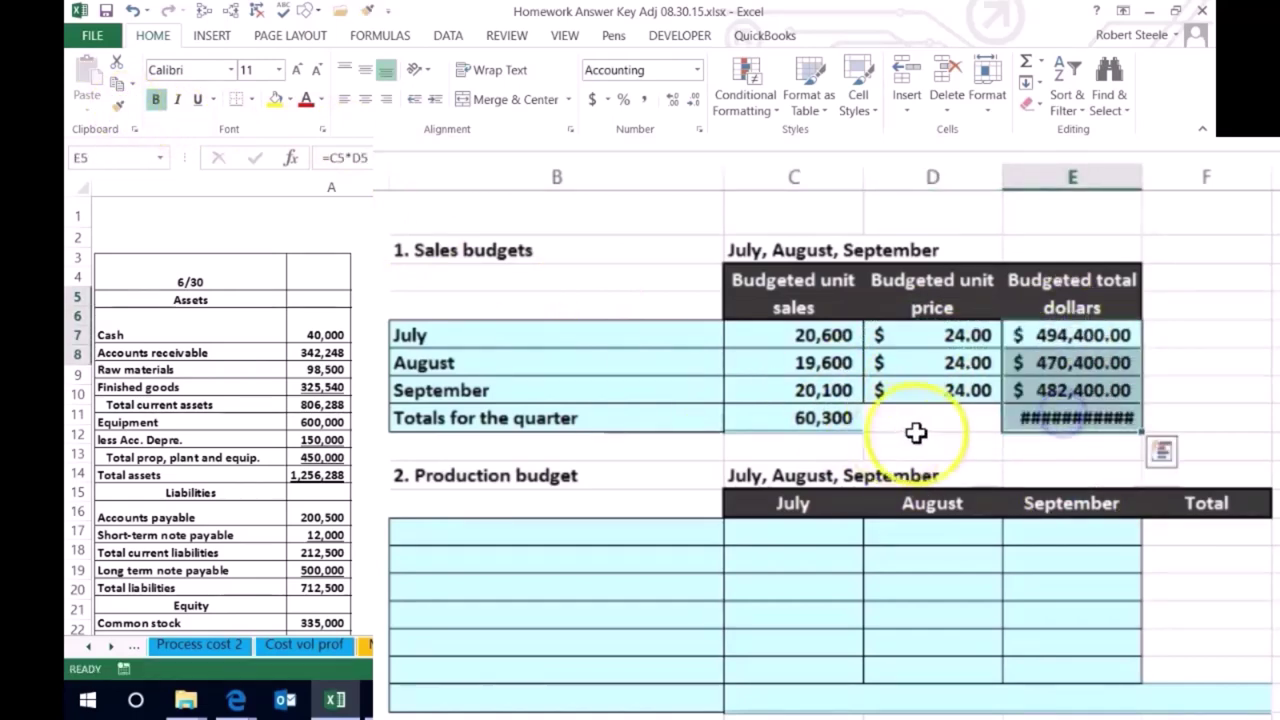
{"action": "left_click", "coordinate": [980, 425]}
- Format the budgeted total dollars in E5:E8 to show zero decimal places
{"action": "left_click_drag", "start_coordinate": [1098, 335], "coordinate": [1073, 418]}
{"action": "left_click", "coordinate": [673, 100]}
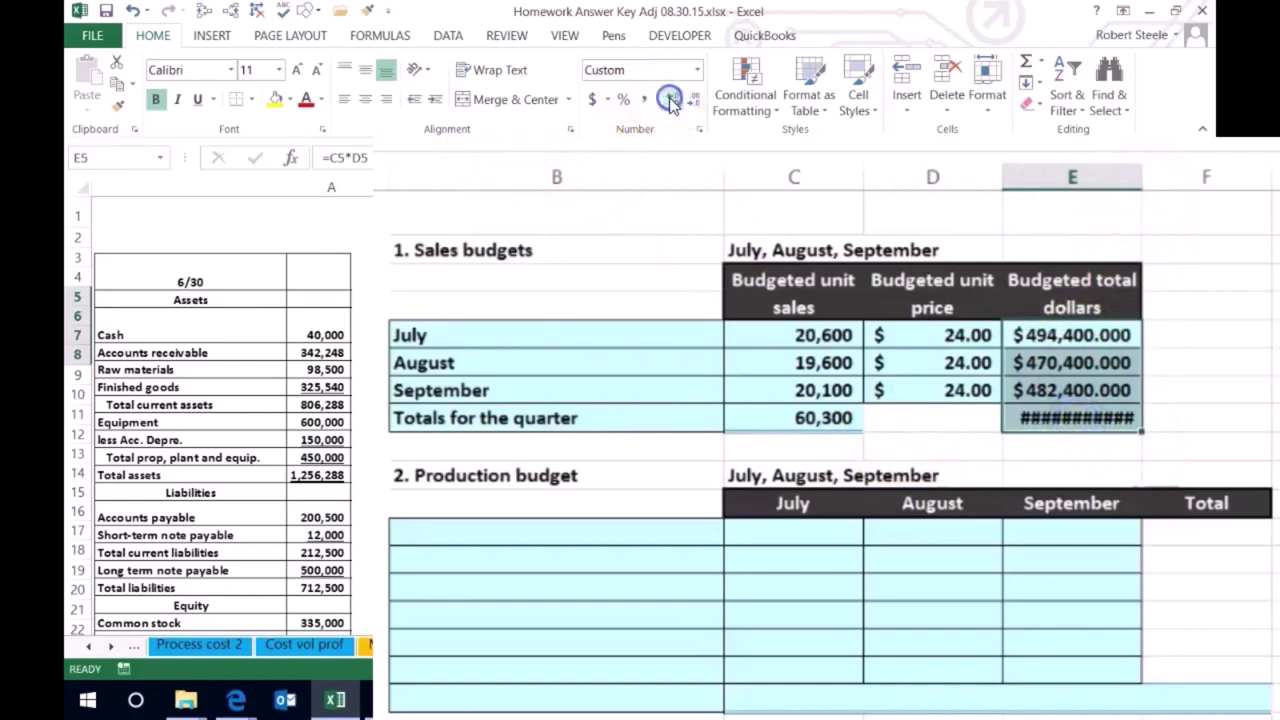
{"action": "left_click", "coordinate": [692, 100]}
{"action": "left_click", "coordinate": [692, 100]}
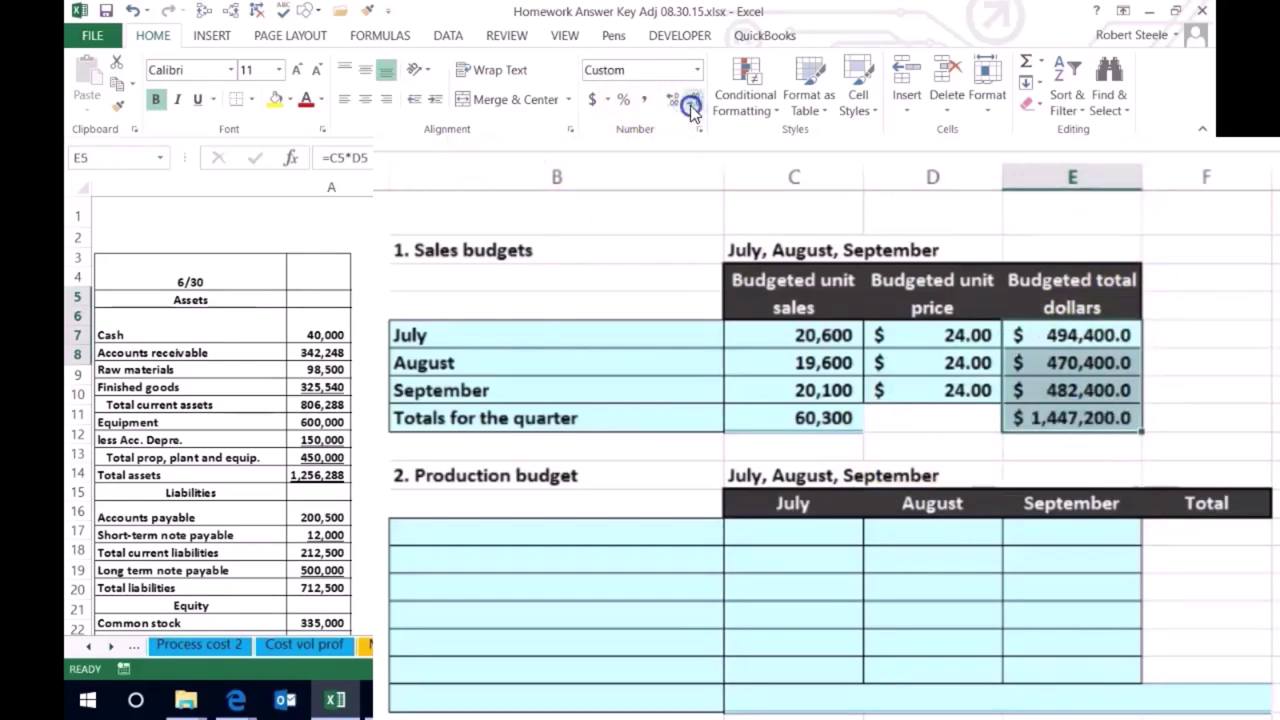
{"action": "left_click", "coordinate": [692, 100]}
{"action": "left_click", "coordinate": [1048, 418]}
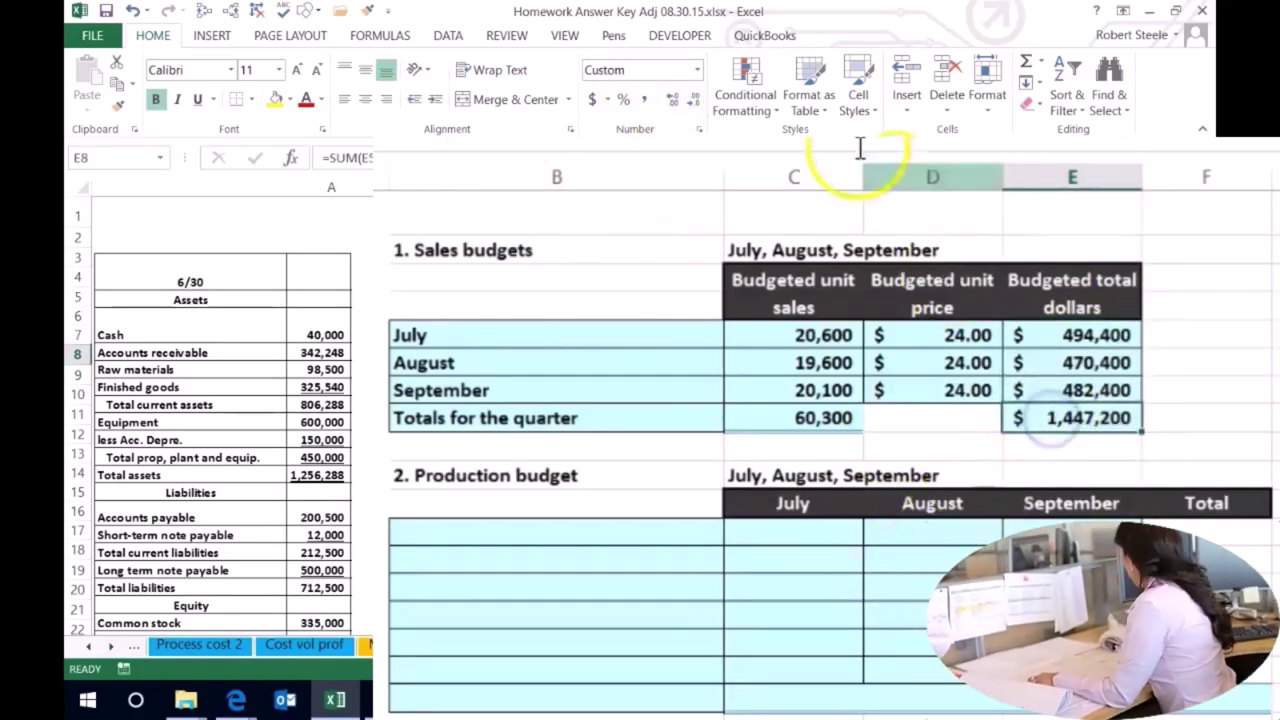
{"action": "left_click", "coordinate": [858, 104]}
{"action": "left_click", "coordinate": [1160, 307]}
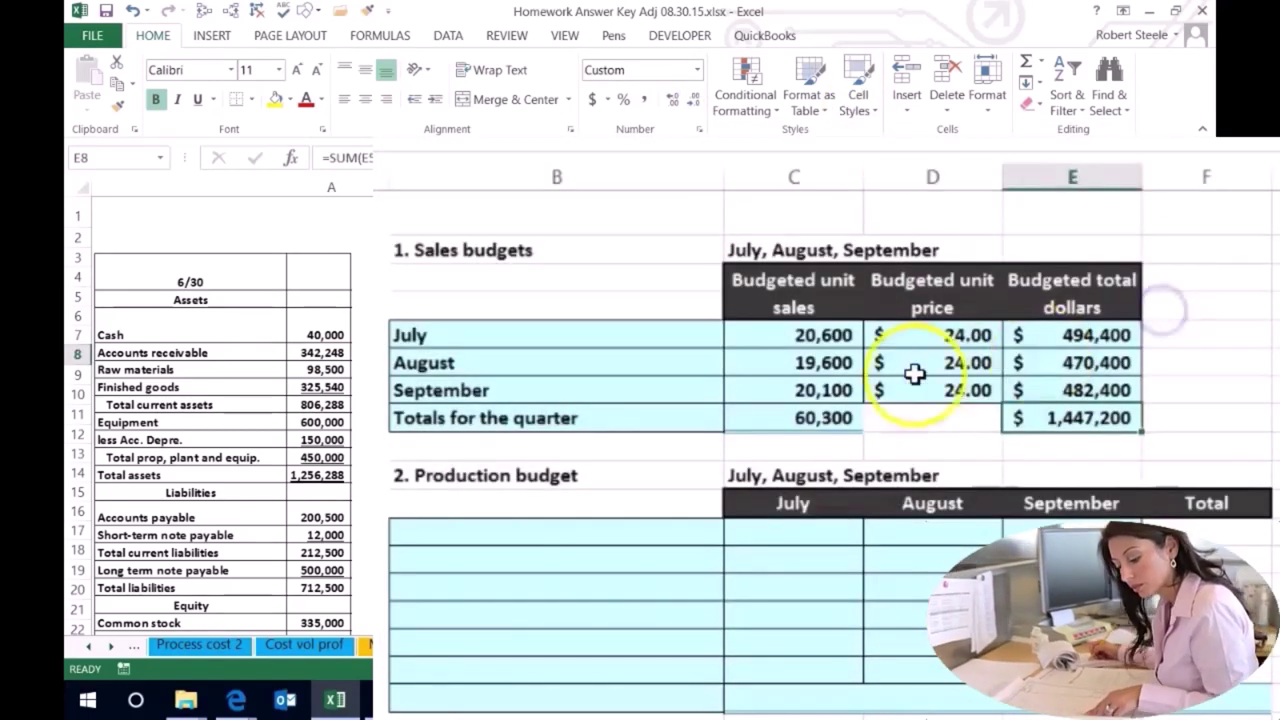
{"action": "left_click", "coordinate": [912, 373]}
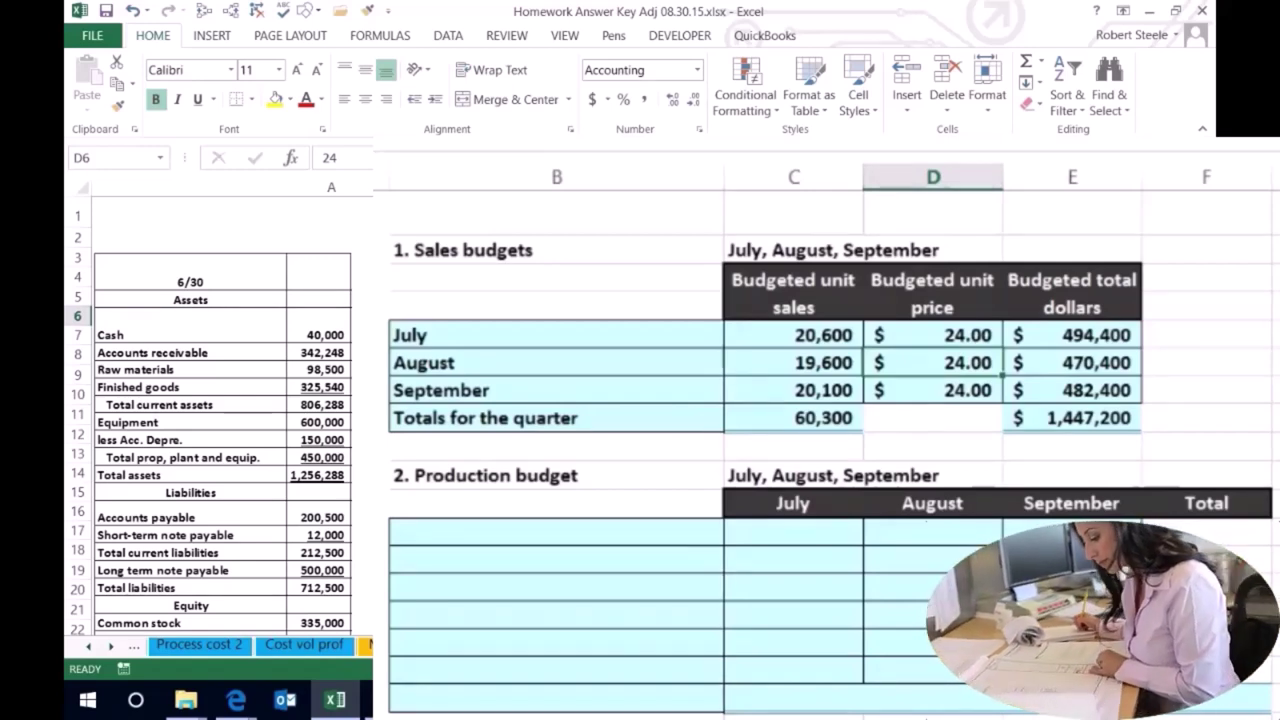
{"action": "left_click", "coordinate": [751, 424]}
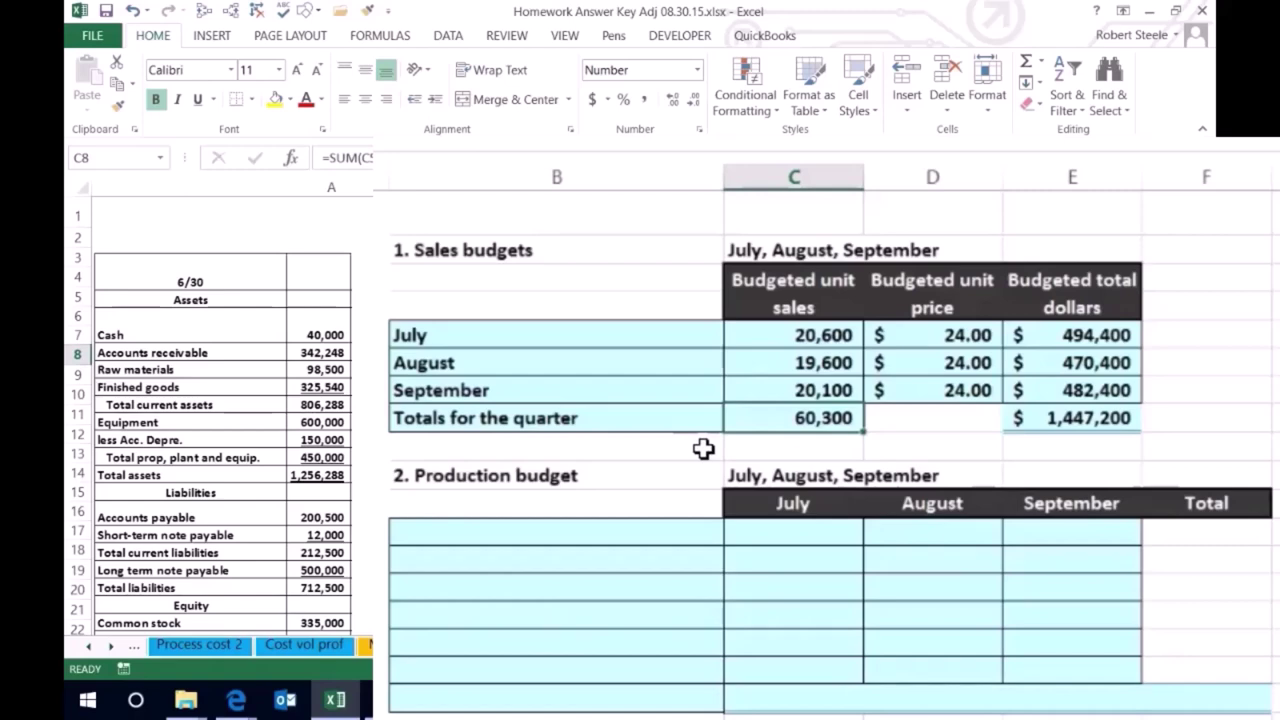
- Label the first row of the production budget in B12 as "Budgeted units sales for each month"
{"action": "left_click", "coordinate": [415, 531]}
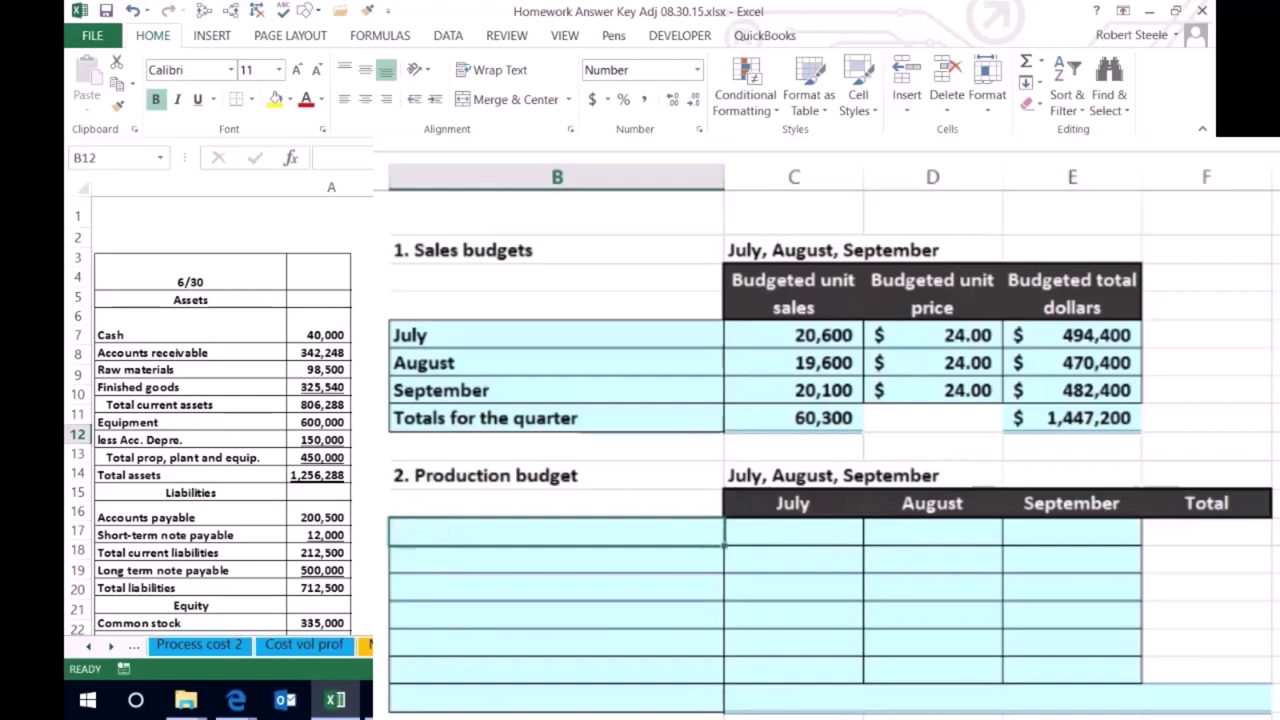
{"action": "type", "text": "Budgeted units sales for each month"}
{"action": "key", "text": "Tab"}
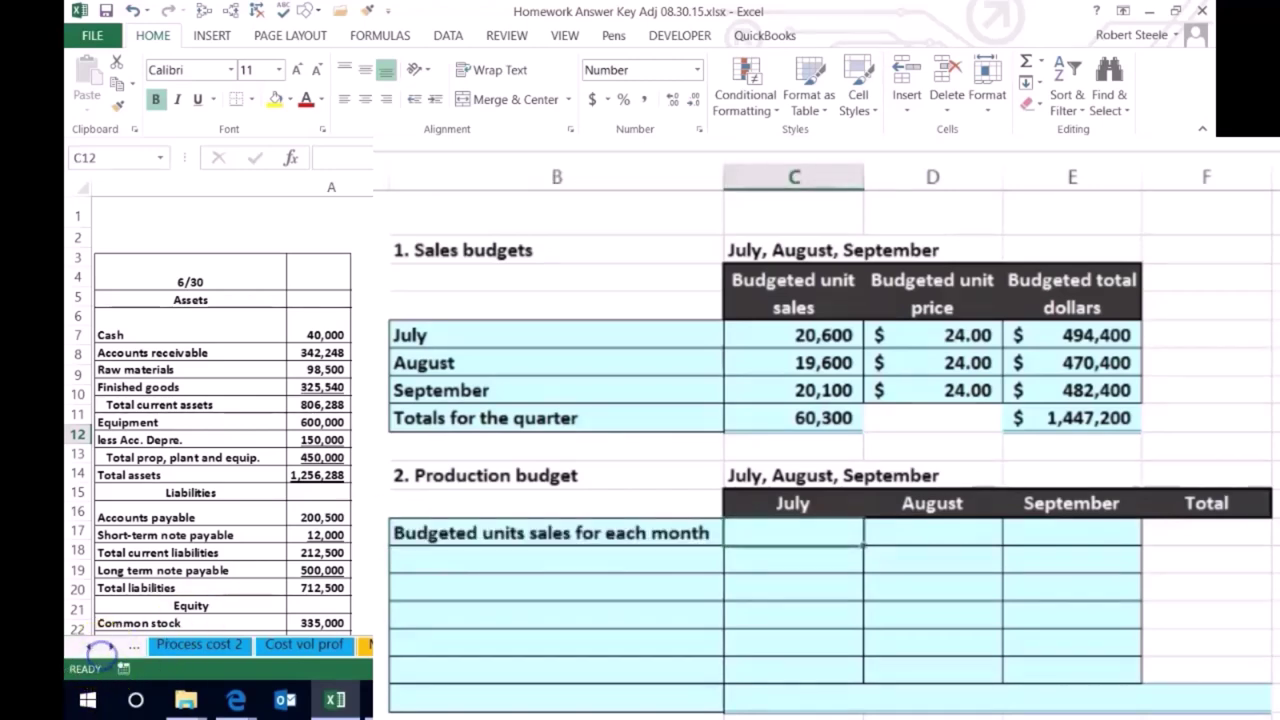
- Link July's unit sales into the production budget in C12 with the formula =C5
{"action": "type", "text": "="}
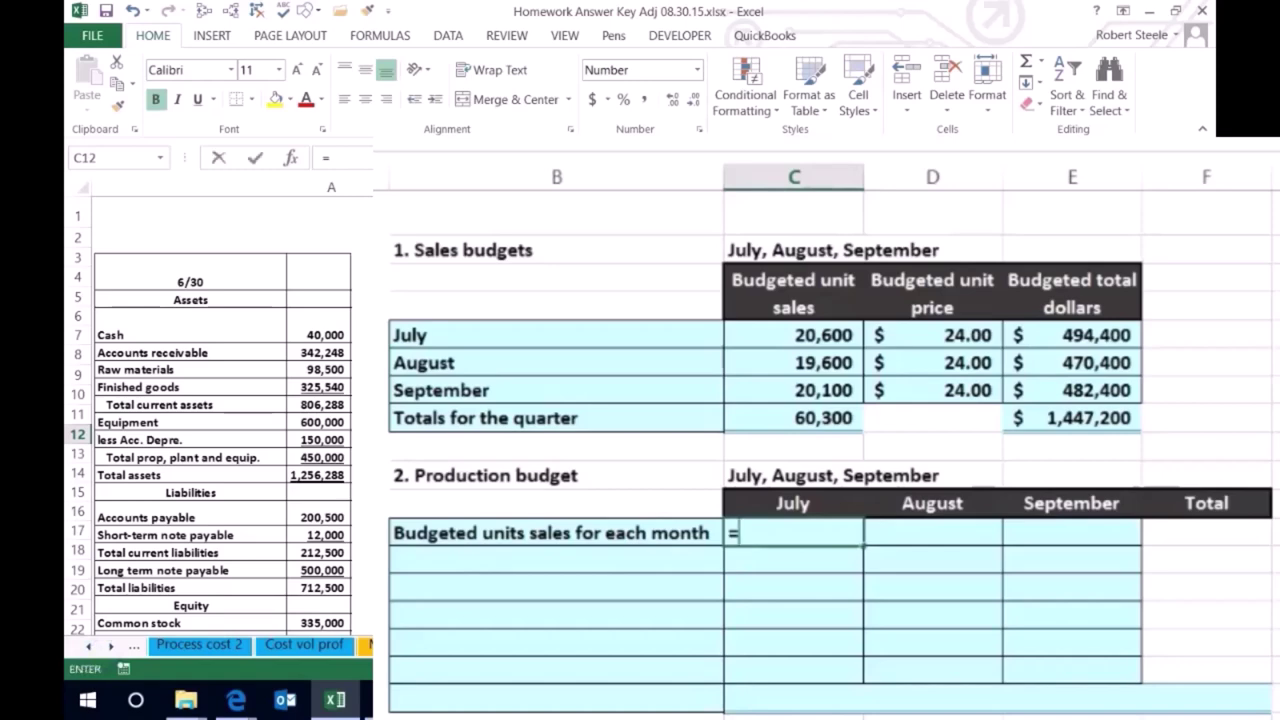
{"action": "left_click", "coordinate": [772, 338]}
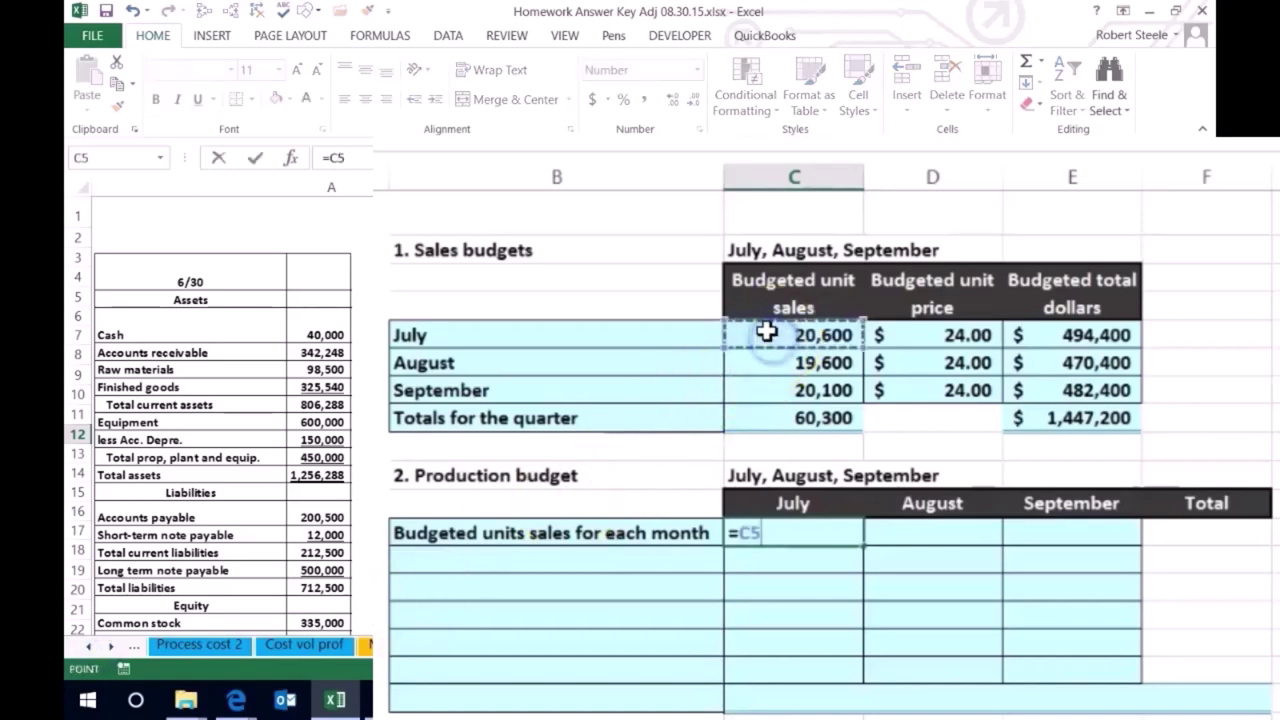
{"action": "key", "text": "Return"}
- Link August's unit sales into the production budget in D12 with the formula =C6
{"action": "key", "text": "Tab"}
{"action": "key", "text": "Tab"}
{"action": "key", "text": "Up"}
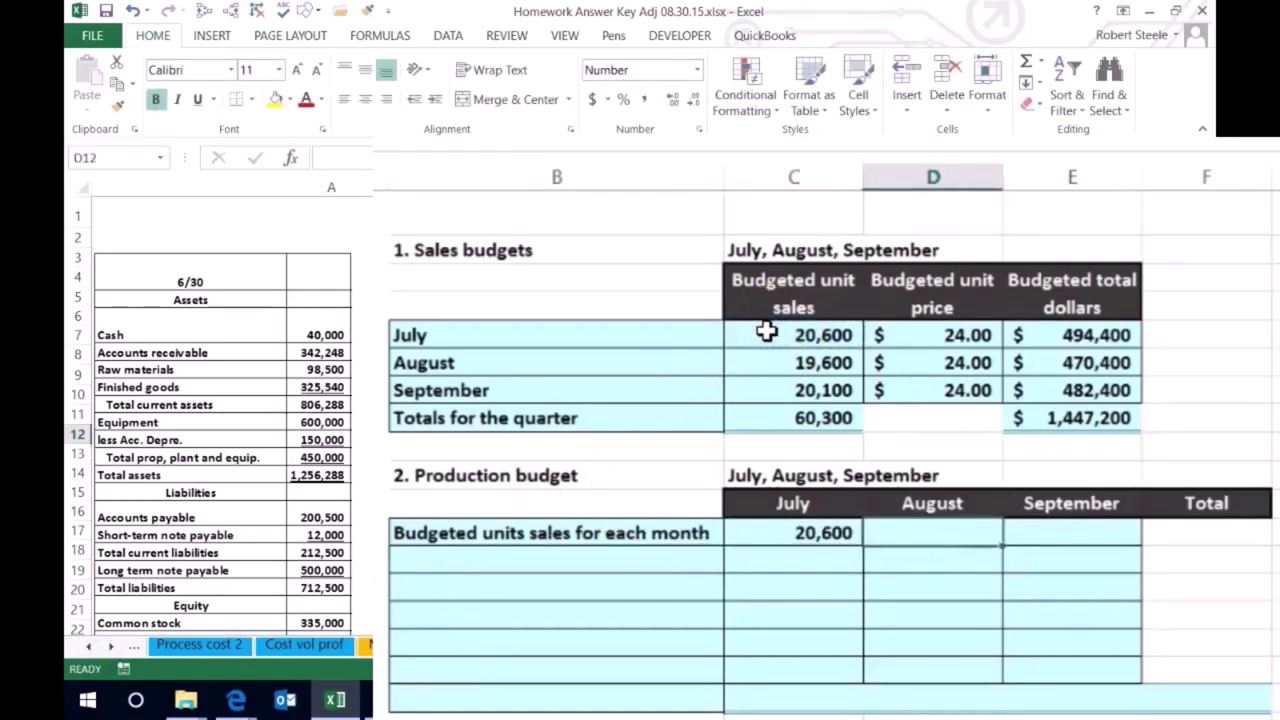
{"action": "left_click", "coordinate": [963, 600]}
{"action": "type", "text": "="}
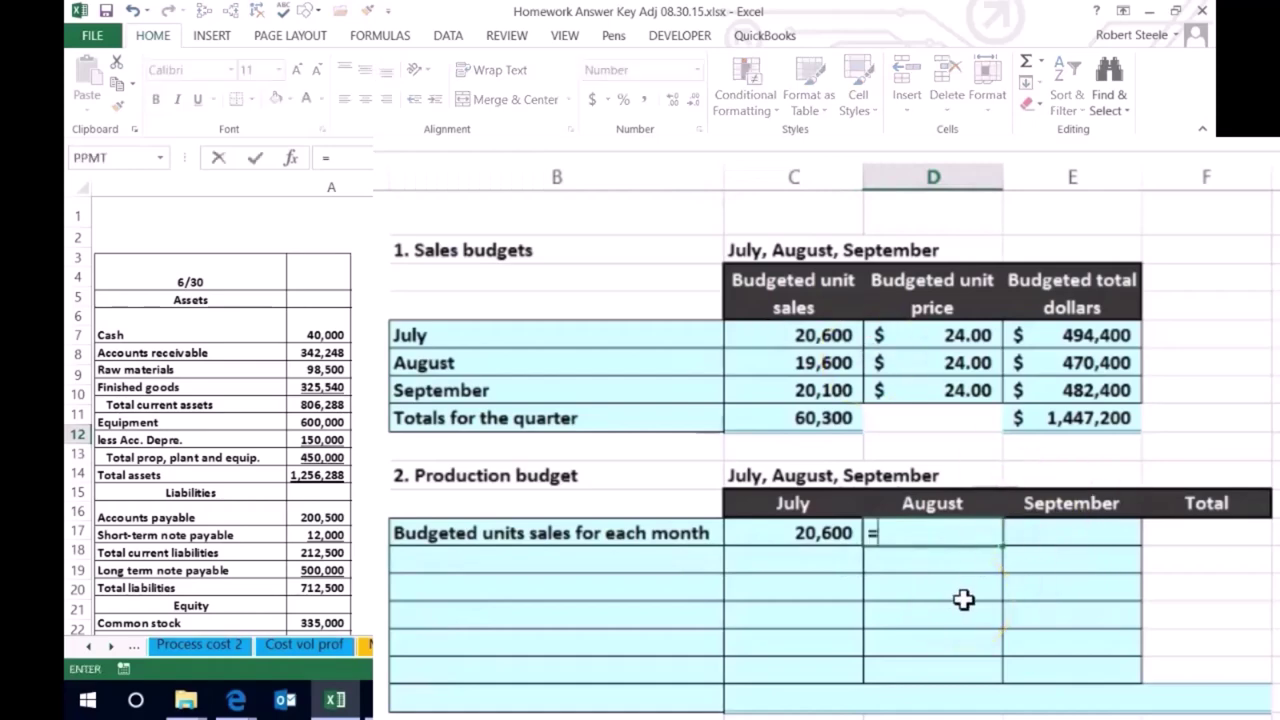
{"action": "left_click", "coordinate": [838, 360]}
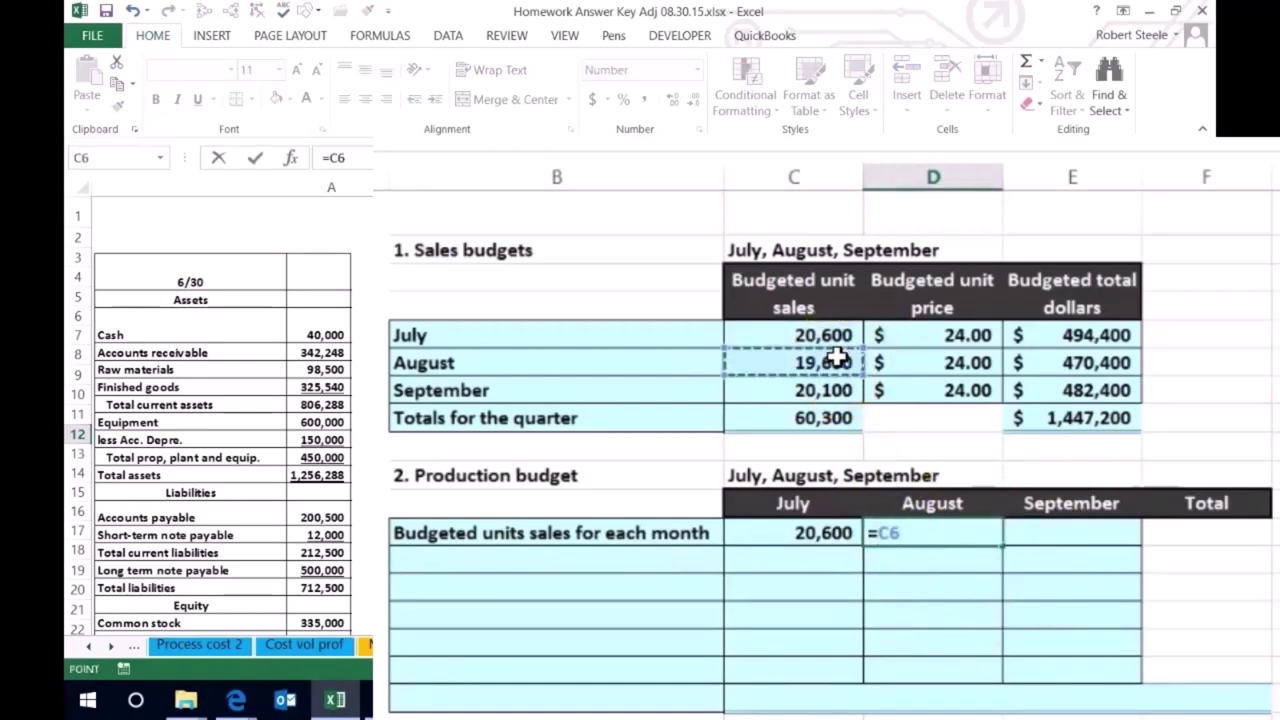
{"action": "key", "text": "Tab"}
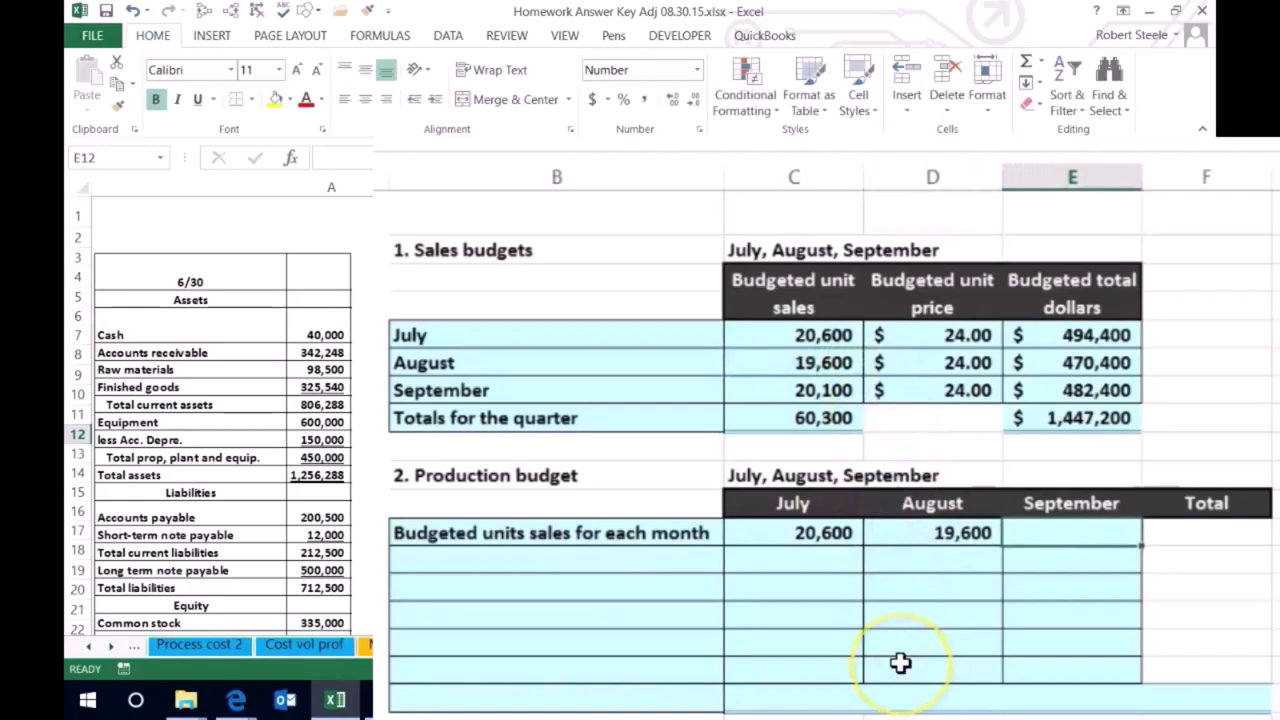
- Link September's unit sales into the production budget in E12 with the formula =C7
{"action": "type", "text": "="}
{"action": "left_click", "coordinate": [820, 393]}
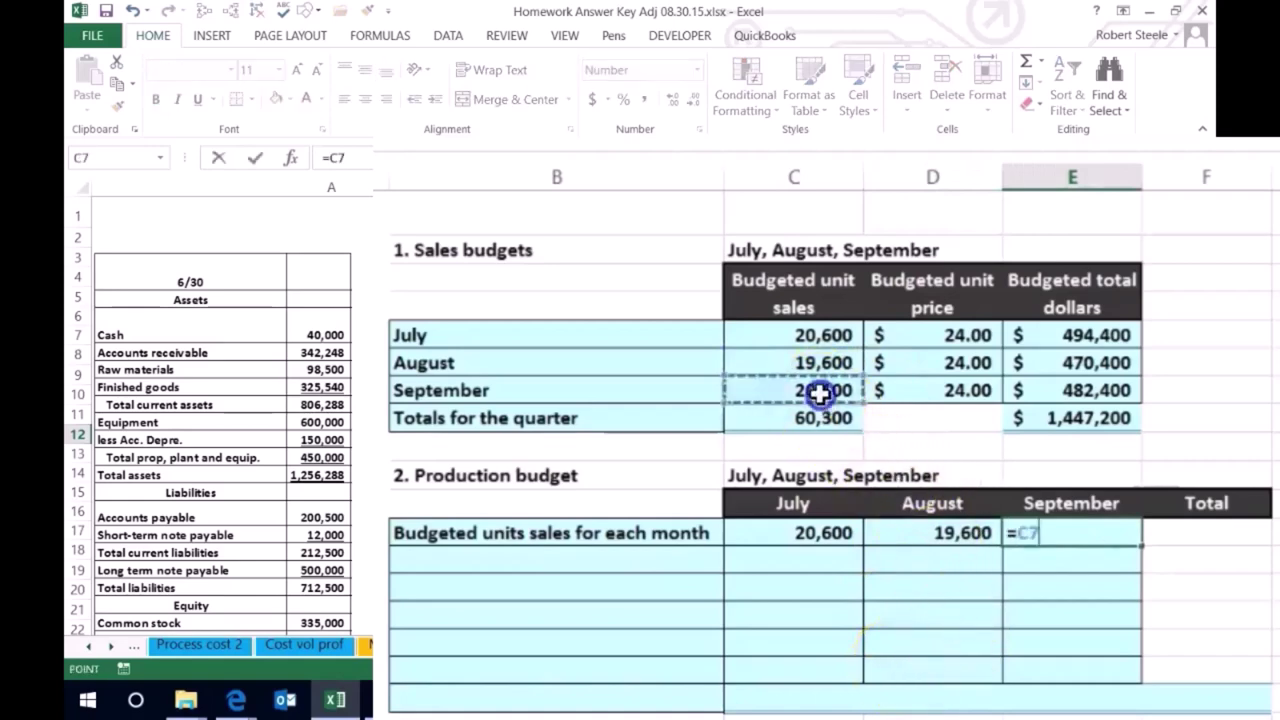
{"action": "key", "text": "Return"}
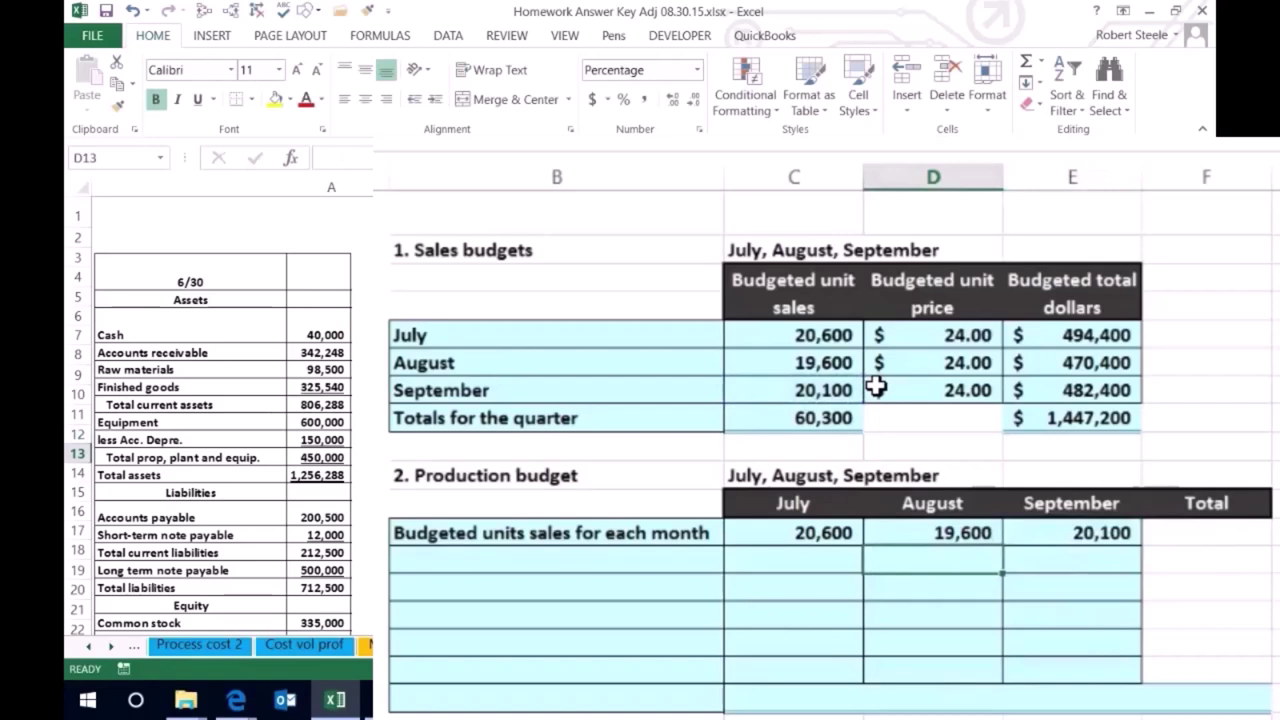
- Label the second row of the production budget in B13 as "Next months' budgetes sales (units)"
{"action": "left_click", "coordinate": [821, 337]}
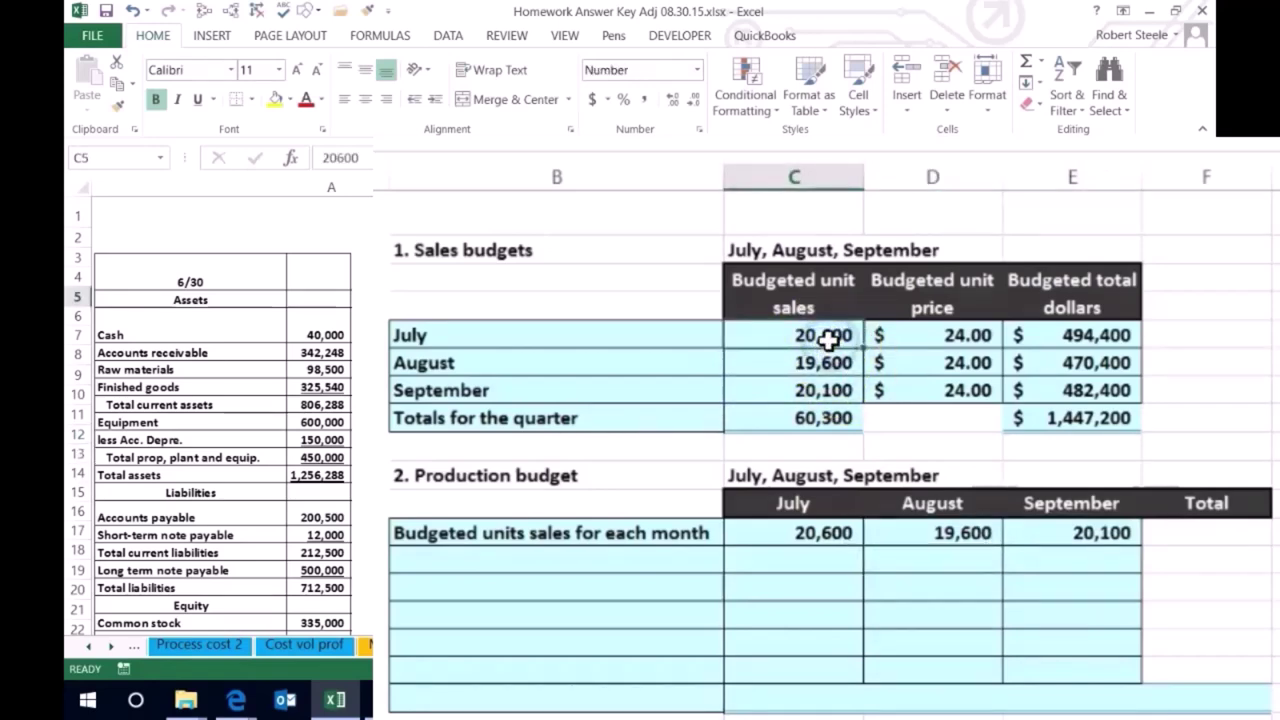
{"action": "left_click", "coordinate": [808, 530]}
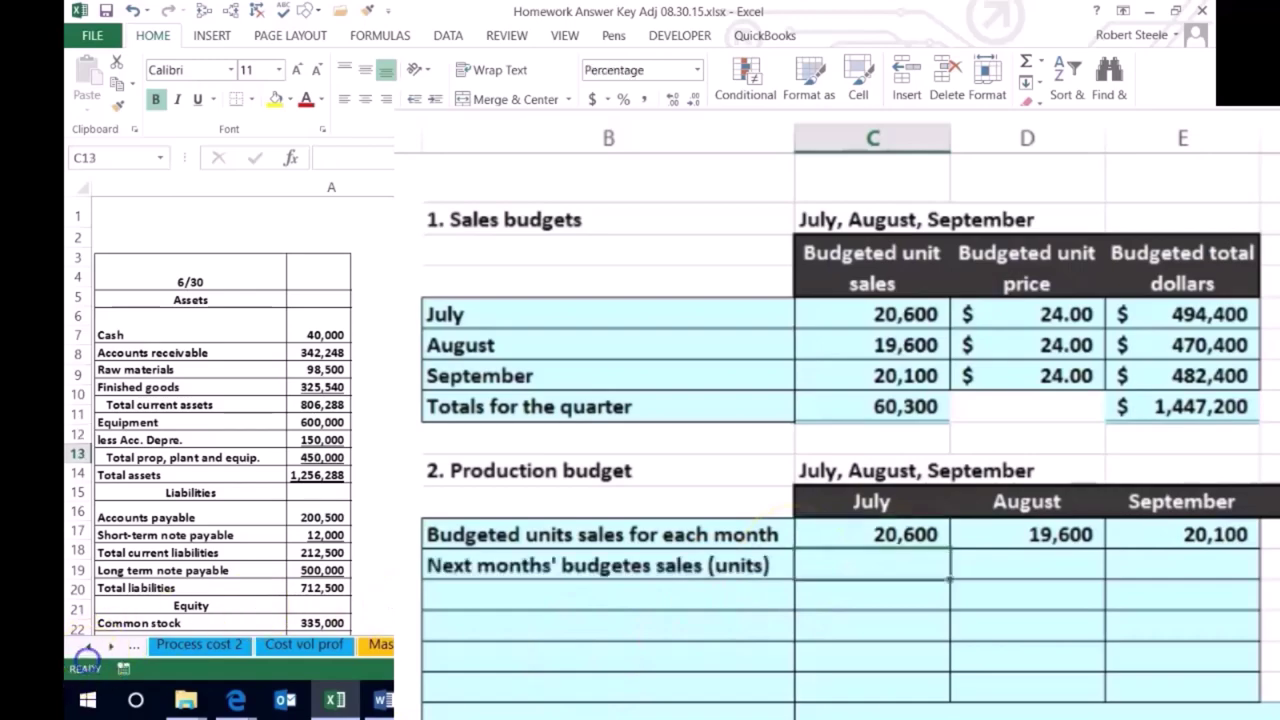
- Enter July's next-month budgeted sales in C13 as a reference to August's unit sales, =C6
{"action": "scroll", "coordinate": [850, 430], "scroll_direction": "down", "scroll_amount": 4}
{"action": "scroll", "coordinate": [850, 430], "scroll_direction": "down", "scroll_amount": 3}
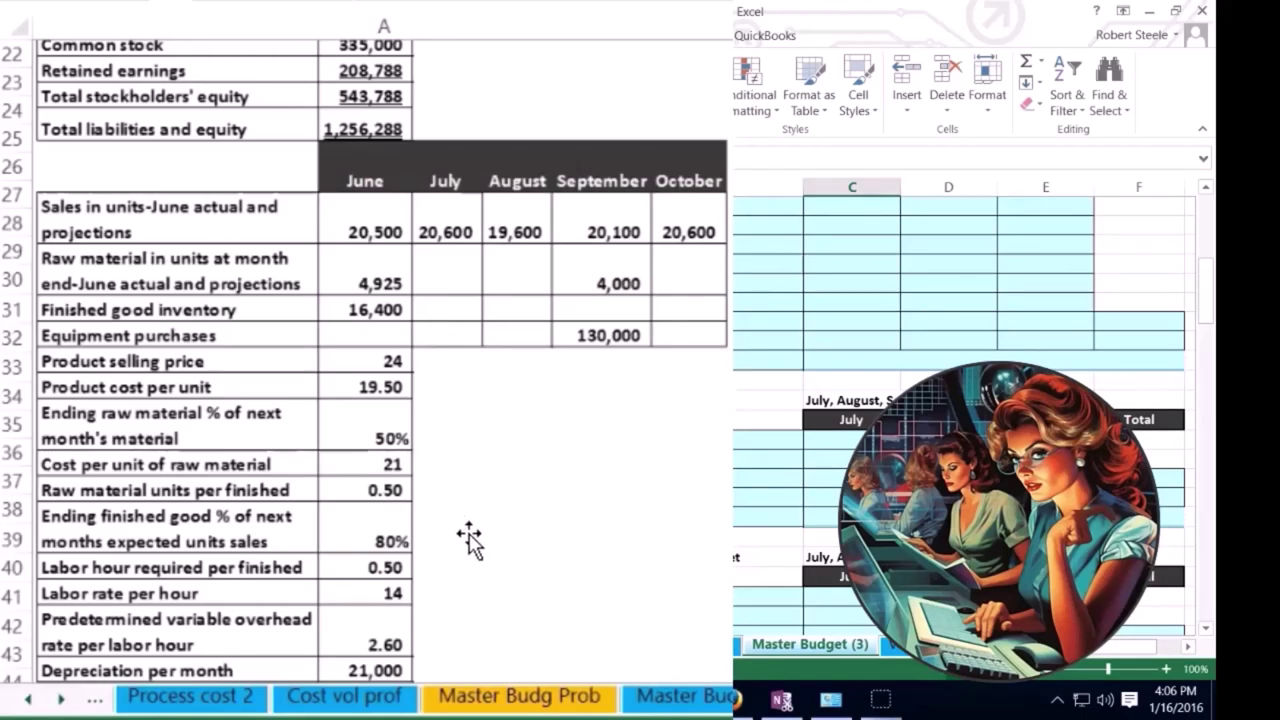
{"action": "left_click", "coordinate": [490, 535]}
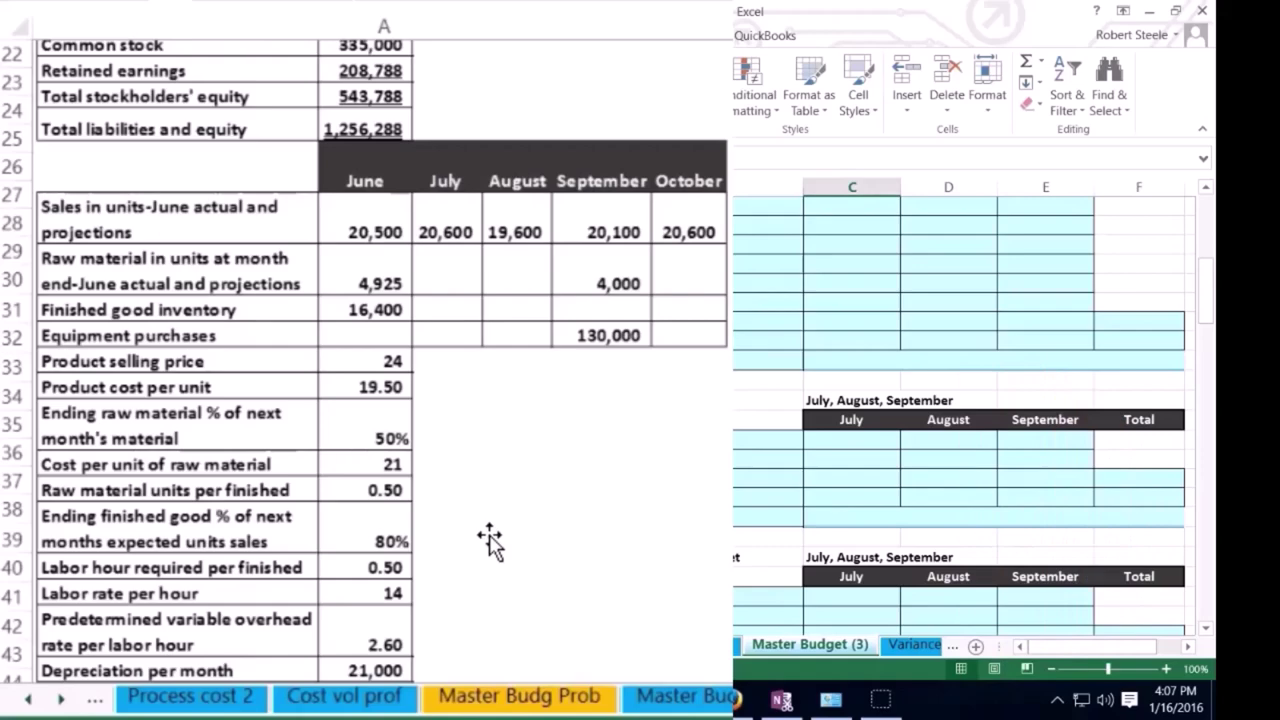
{"action": "scroll", "coordinate": [574, 551], "scroll_direction": "up", "scroll_amount": 6}
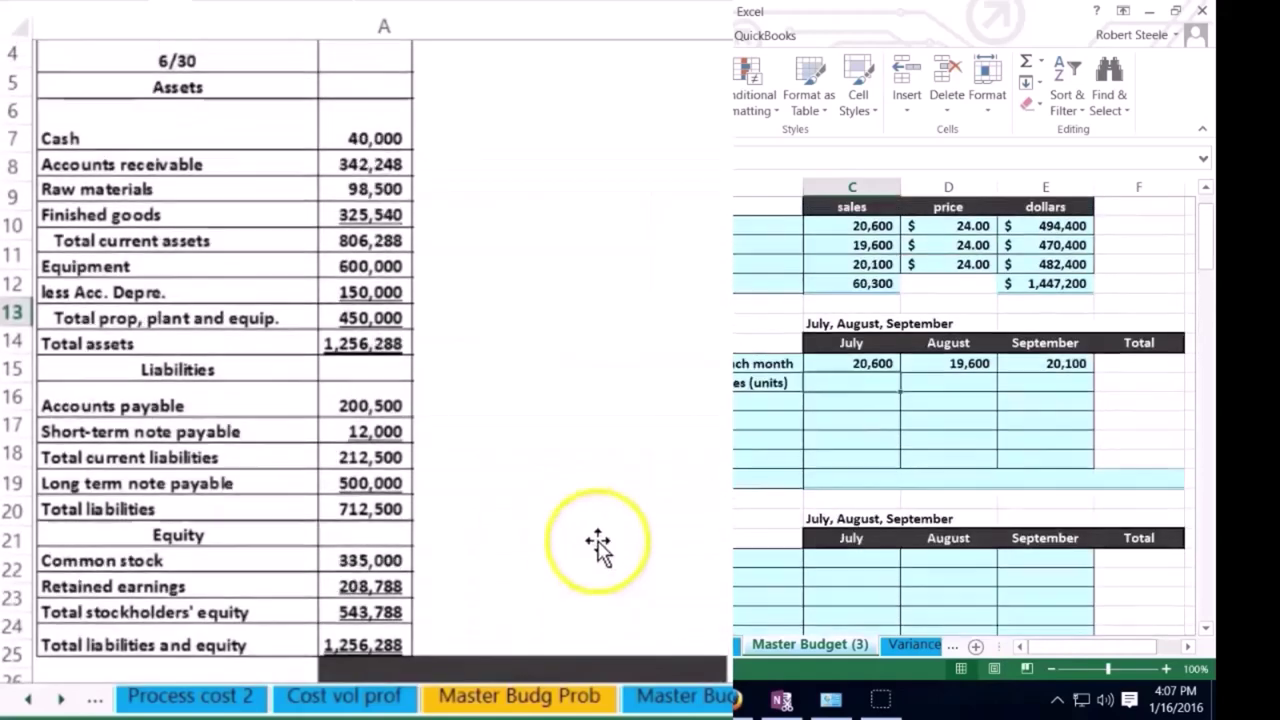
{"action": "scroll", "coordinate": [850, 460], "scroll_direction": "up", "scroll_amount": 1}
{"action": "left_click", "coordinate": [850, 458]}
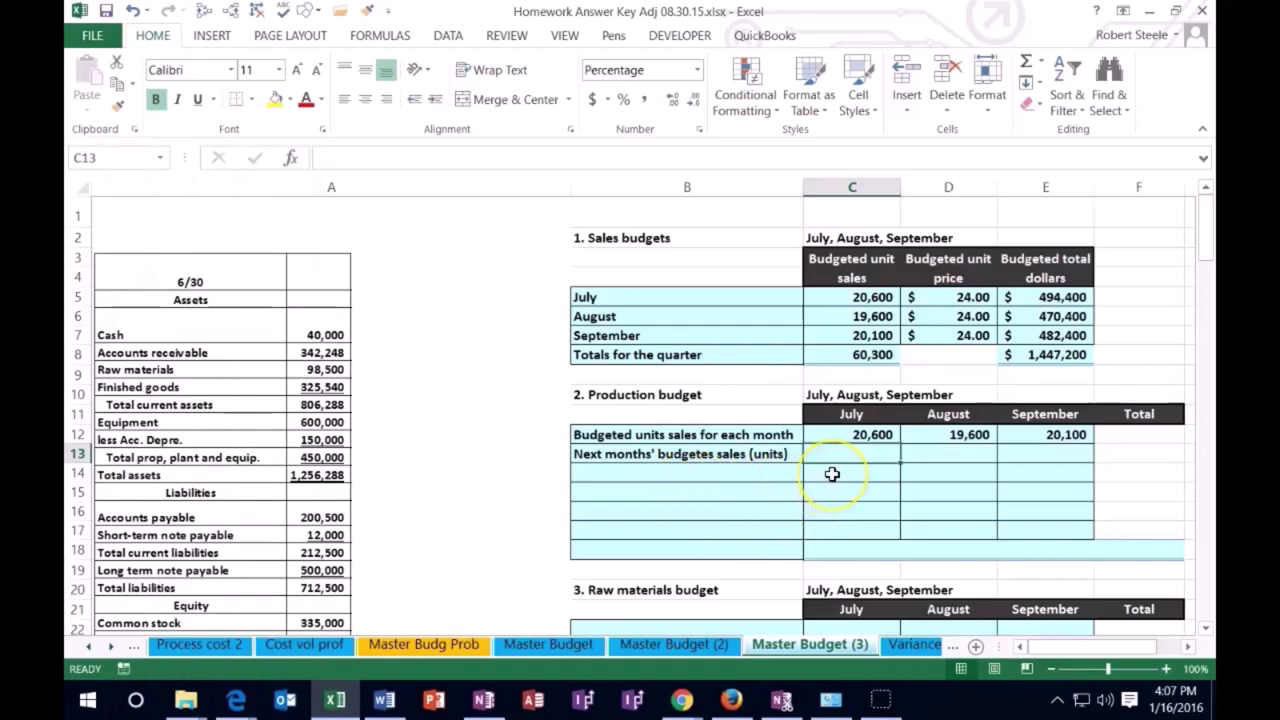
{"action": "type", "text": "="}
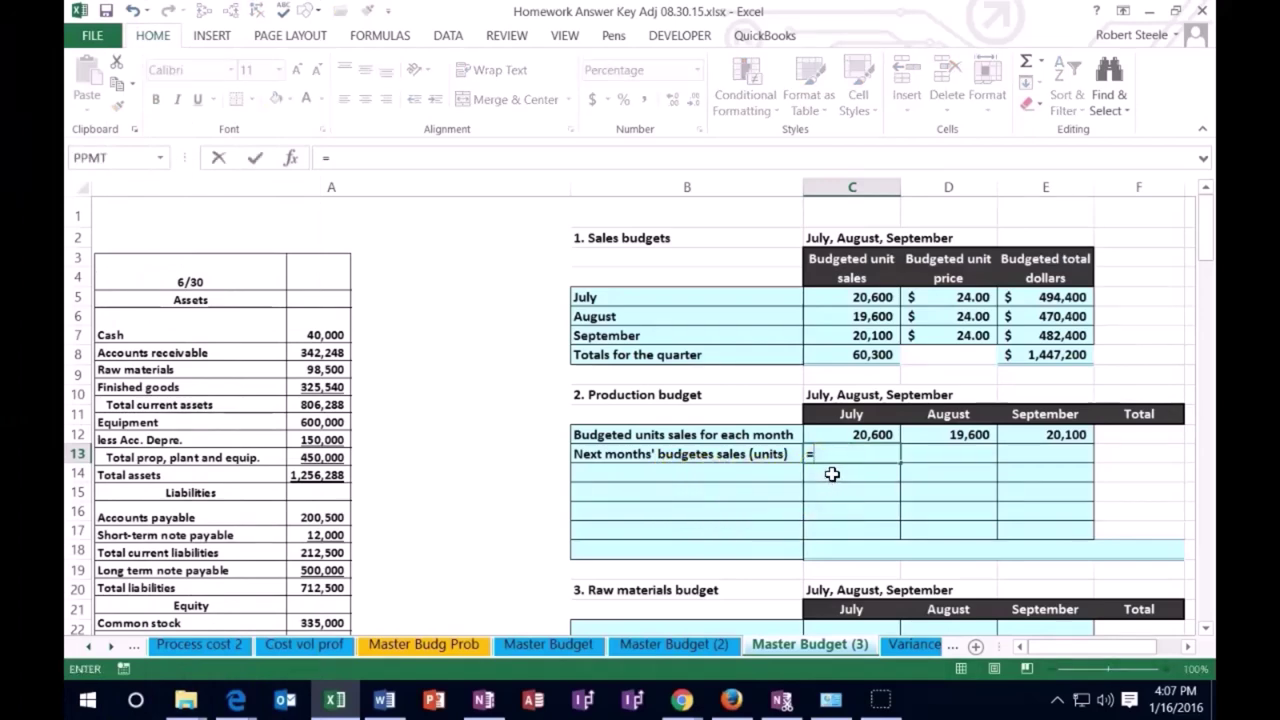
{"action": "left_click", "coordinate": [774, 363]}
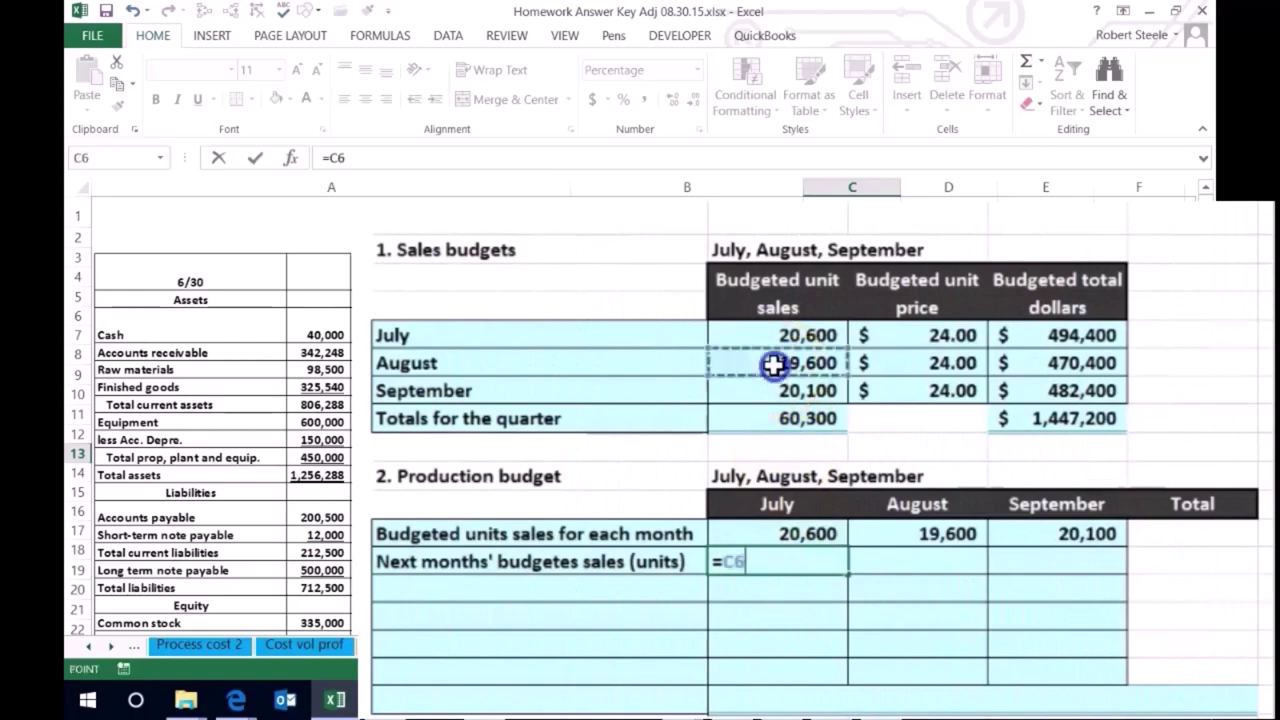